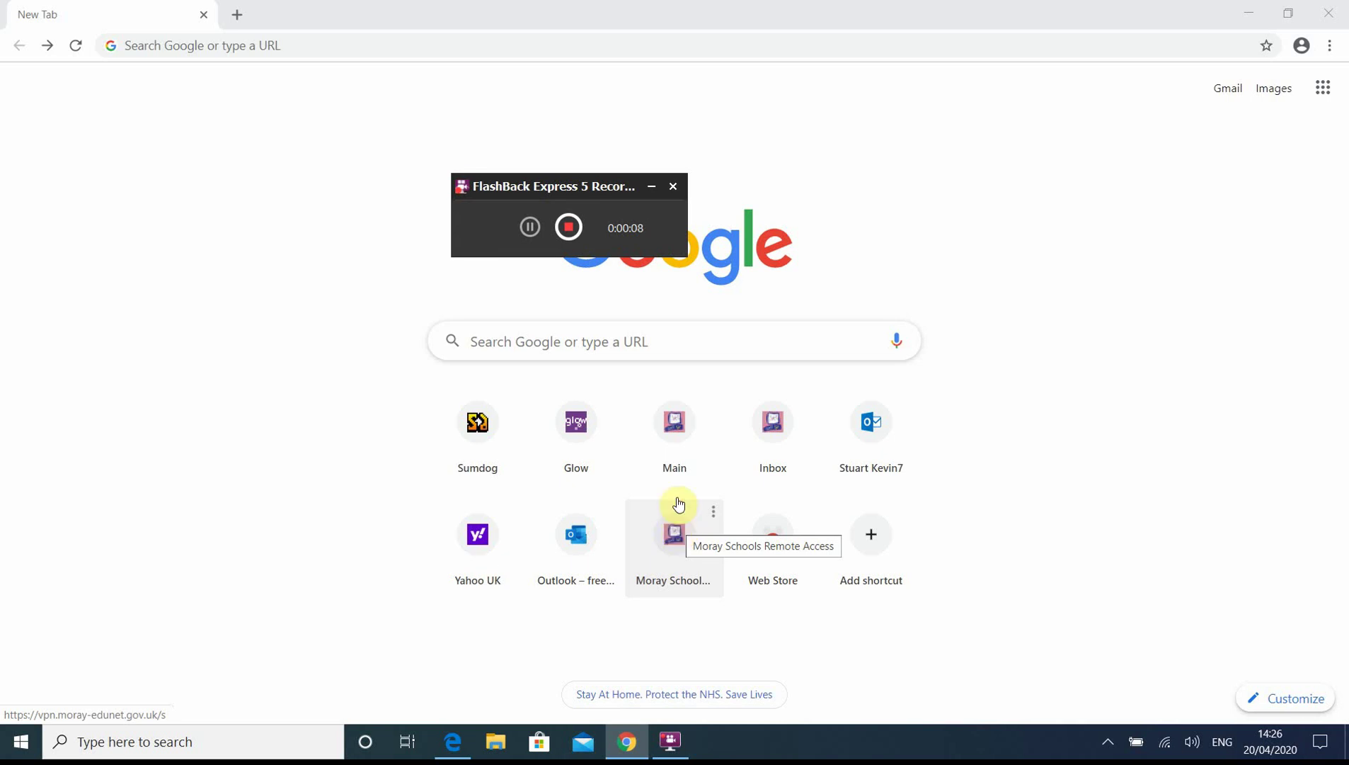
- Search Google for 'glow' from the Chrome New Tab page
click(625, 349)
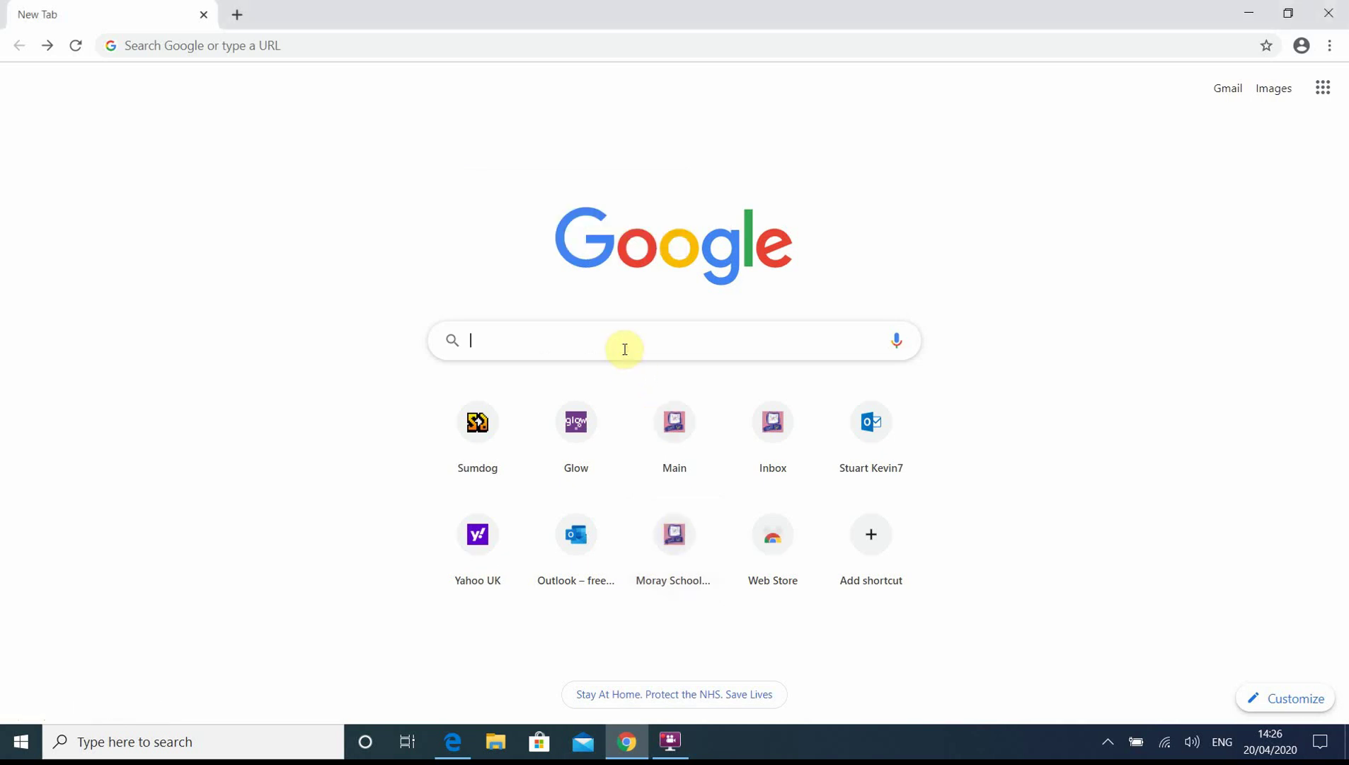
text(glow)
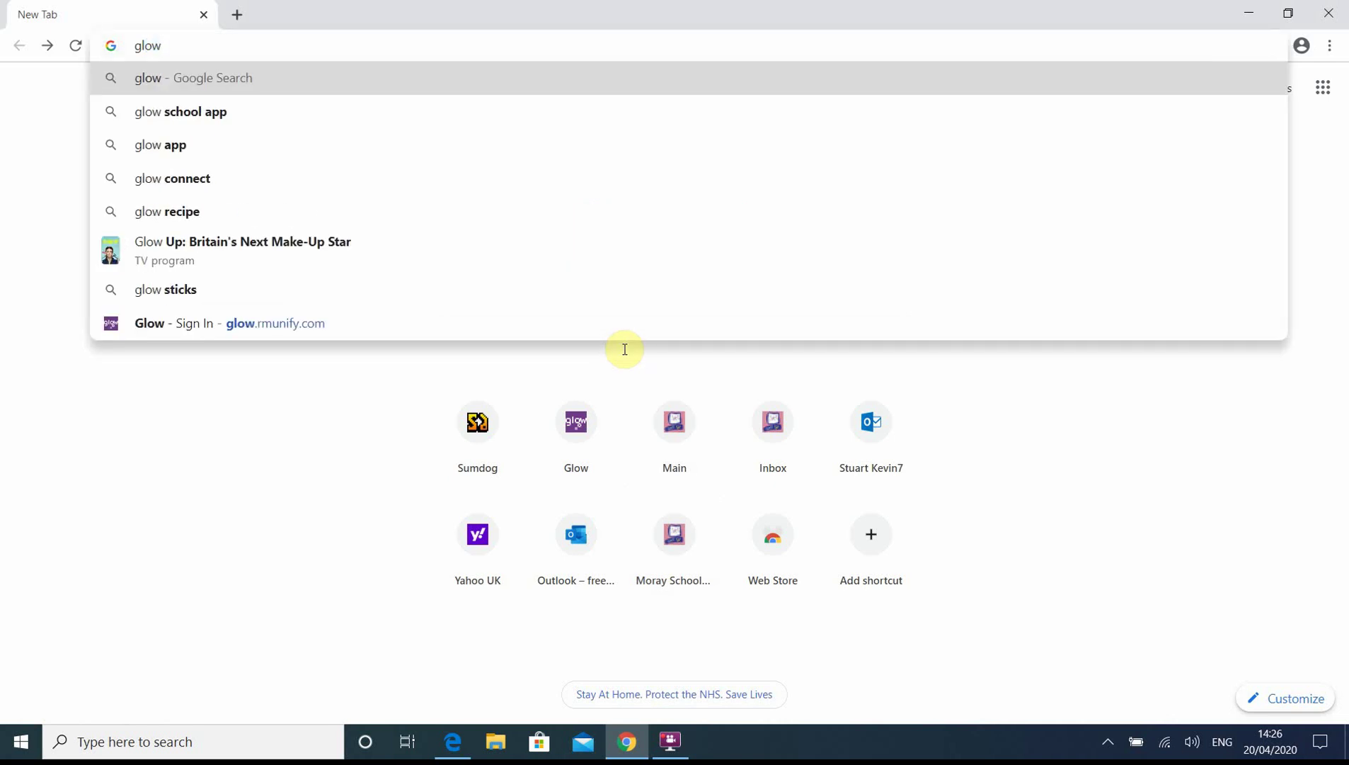
key(Return)
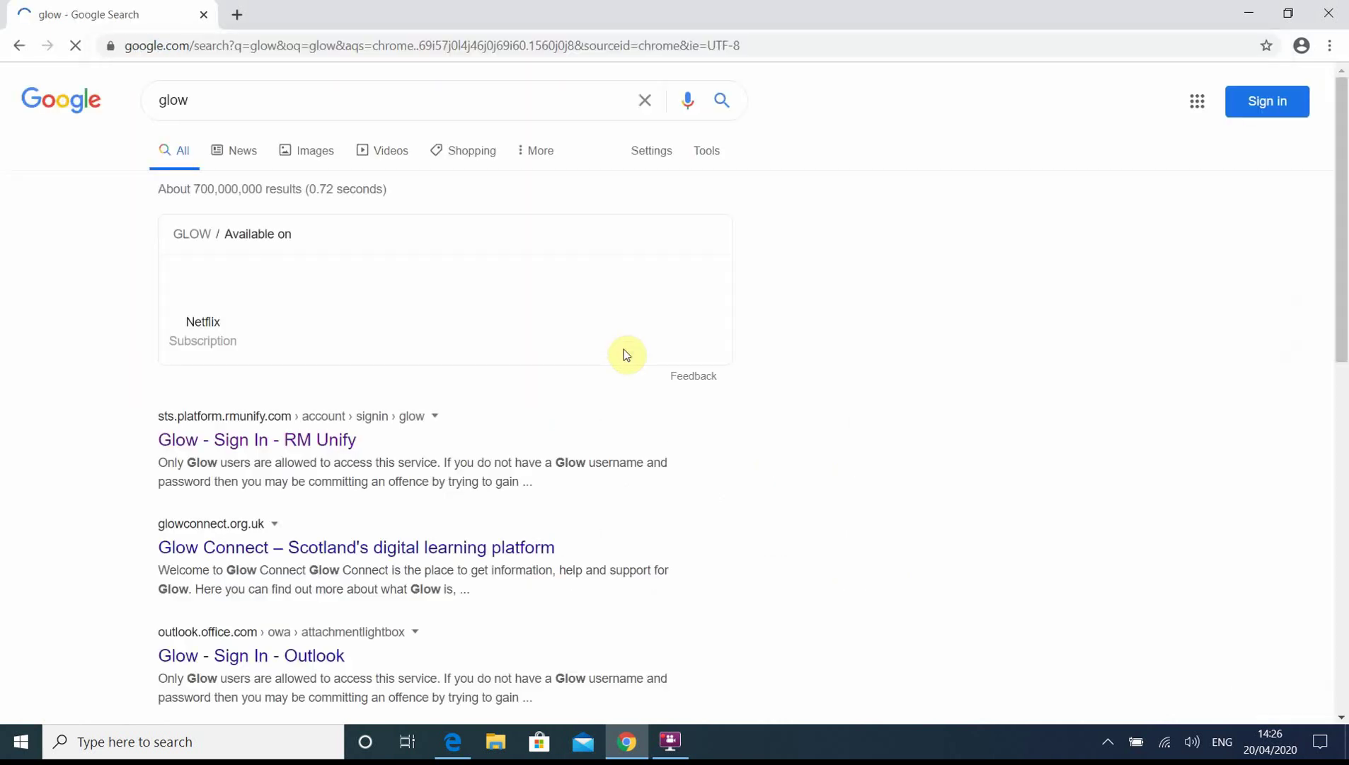
- Open the 'Glow - Sign In - RM Unify' result and clear the autofilled username and password
click(315, 440)
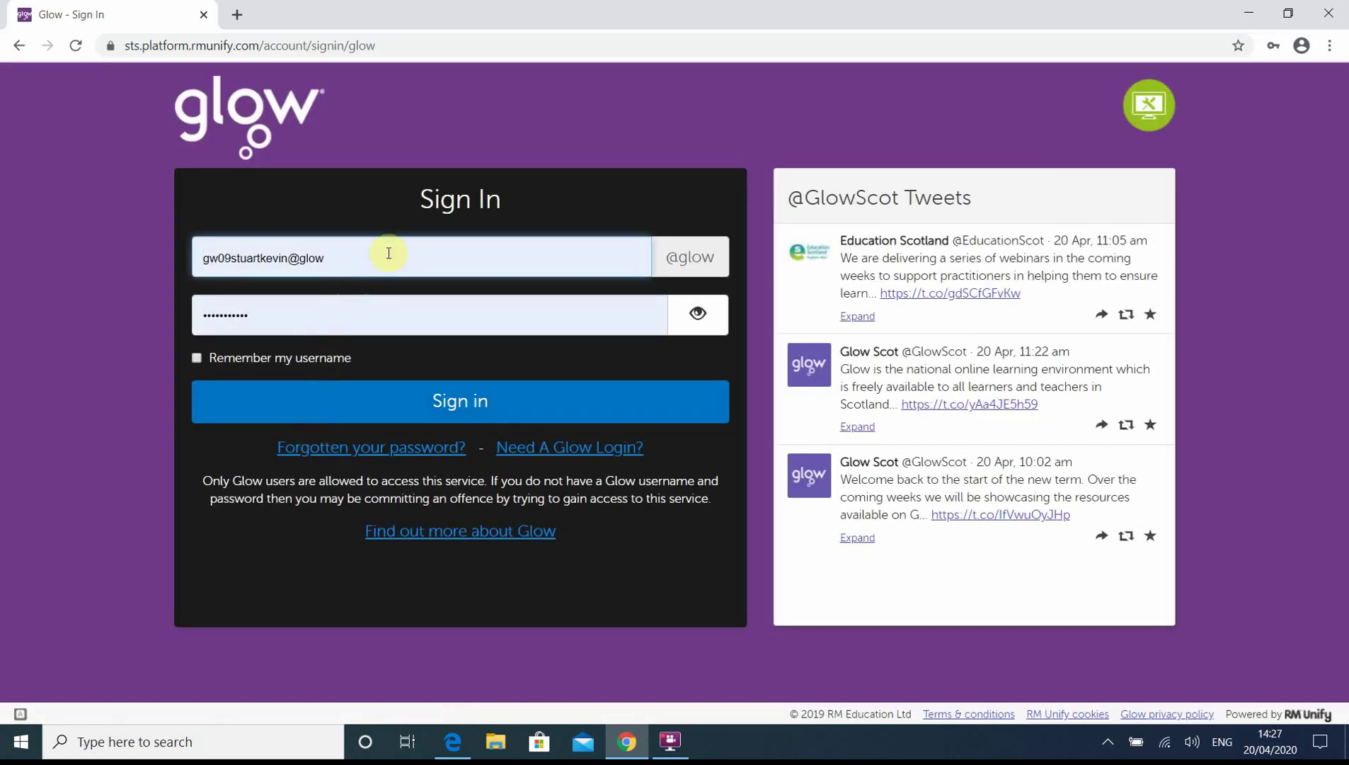
click(387, 253)
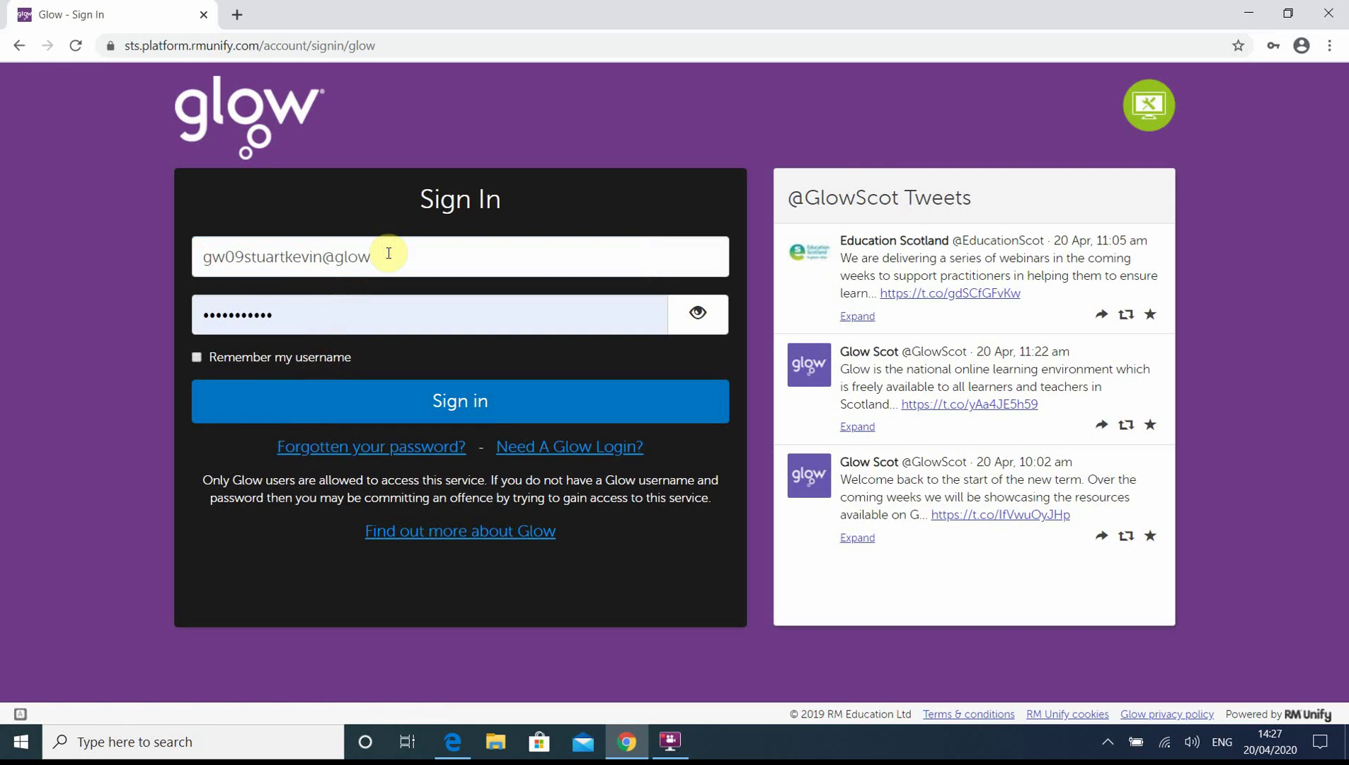
key(BackSpace)
key(BackSpace)
key(BackSpace)
key(BackSpace)
key(BackSpace)
key(BackSpace)
key(BackSpace)
key(BackSpace)
key(BackSpace)
key(BackSpace)
key(BackSpace)
key(BackSpace)
key(BackSpace)
key(BackSpace)
key(BackSpace)
key(BackSpace)
key(BackSpace)
key(BackSpace)
key(BackSpace)
key(BackSpace)
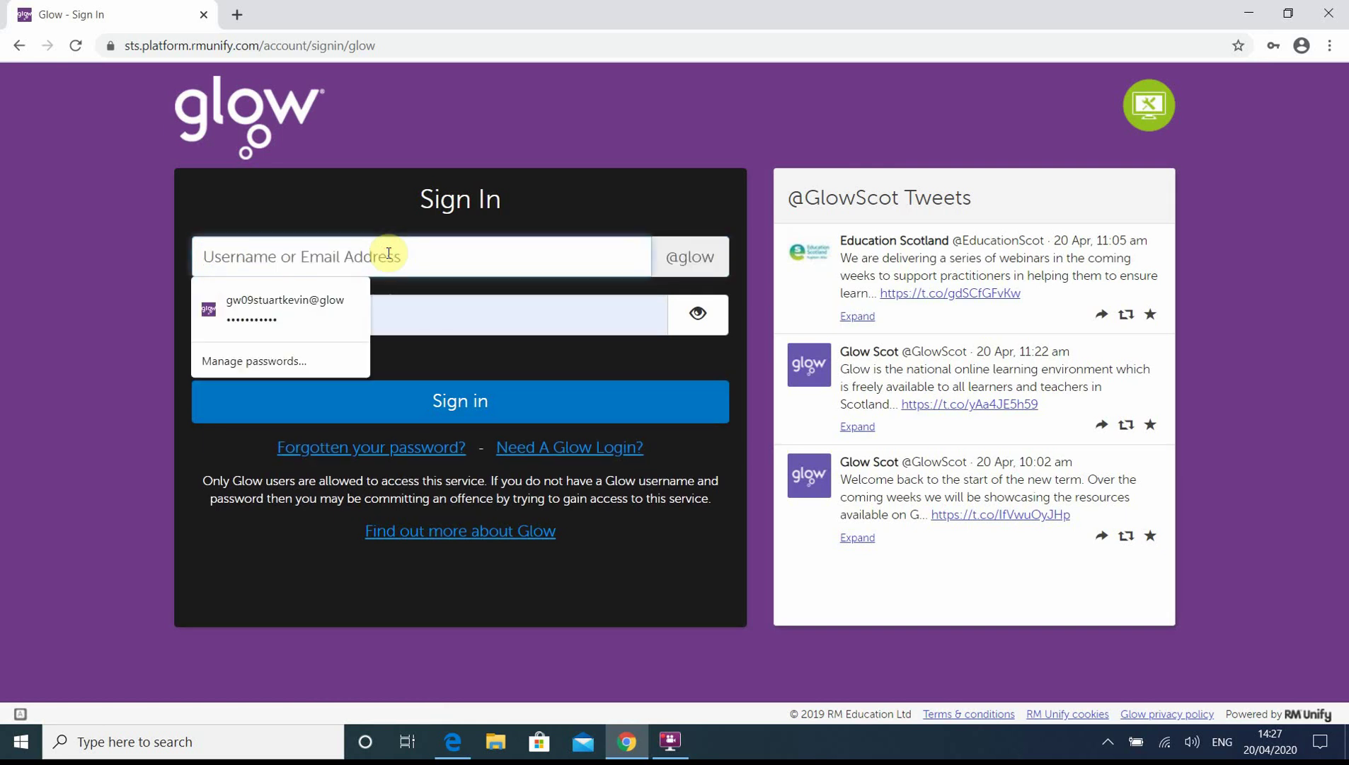
click(422, 315)
text(•••••••)
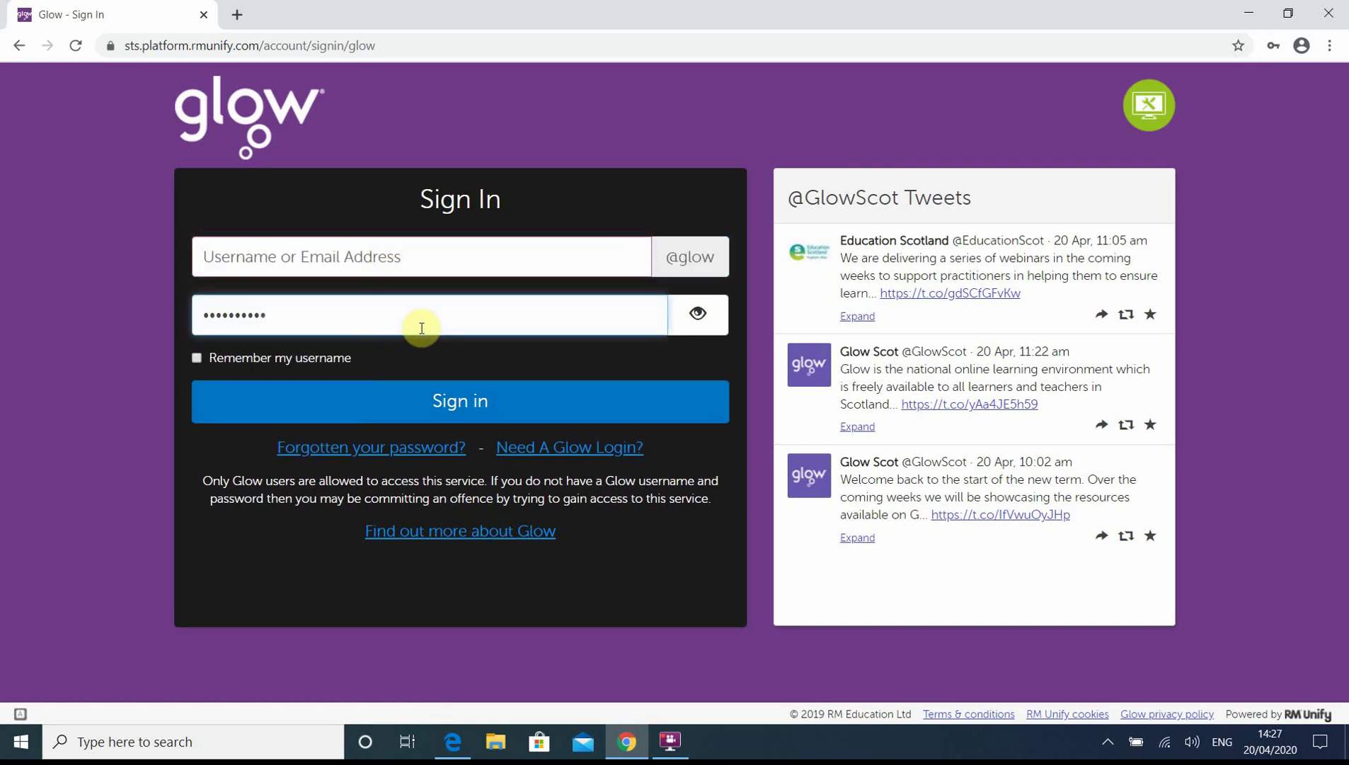
key(BackSpace)
key(BackSpace)
key(BackSpace)
key(BackSpace)
key(BackSpace)
key(BackSpace)
key(BackSpace)
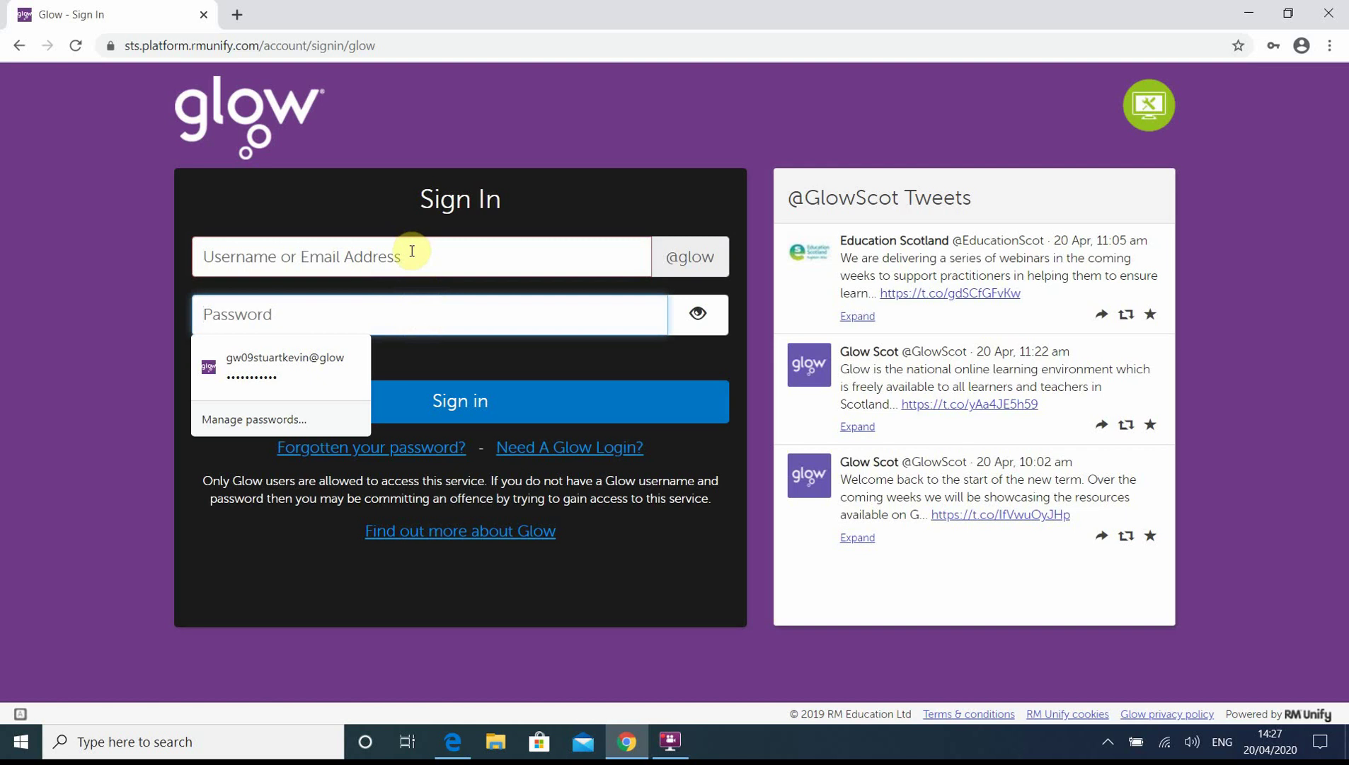
click(411, 252)
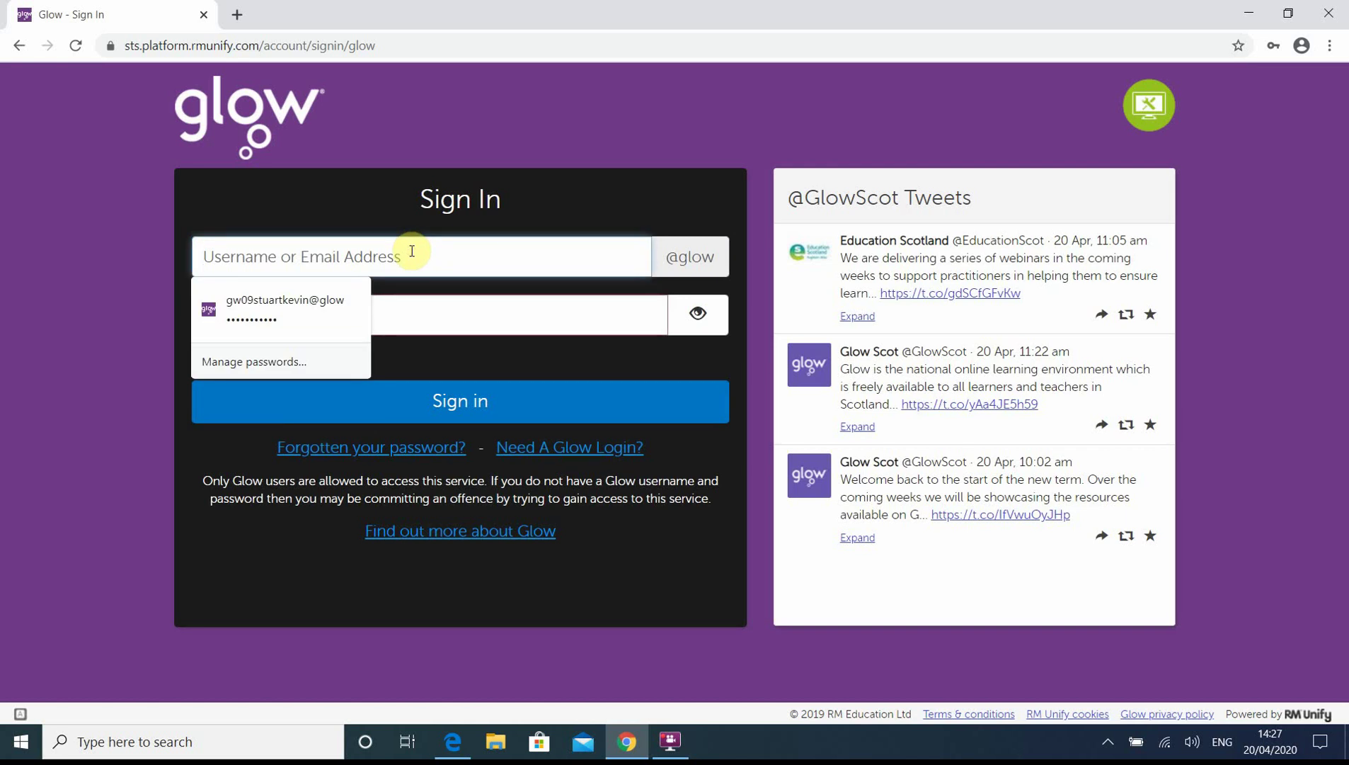
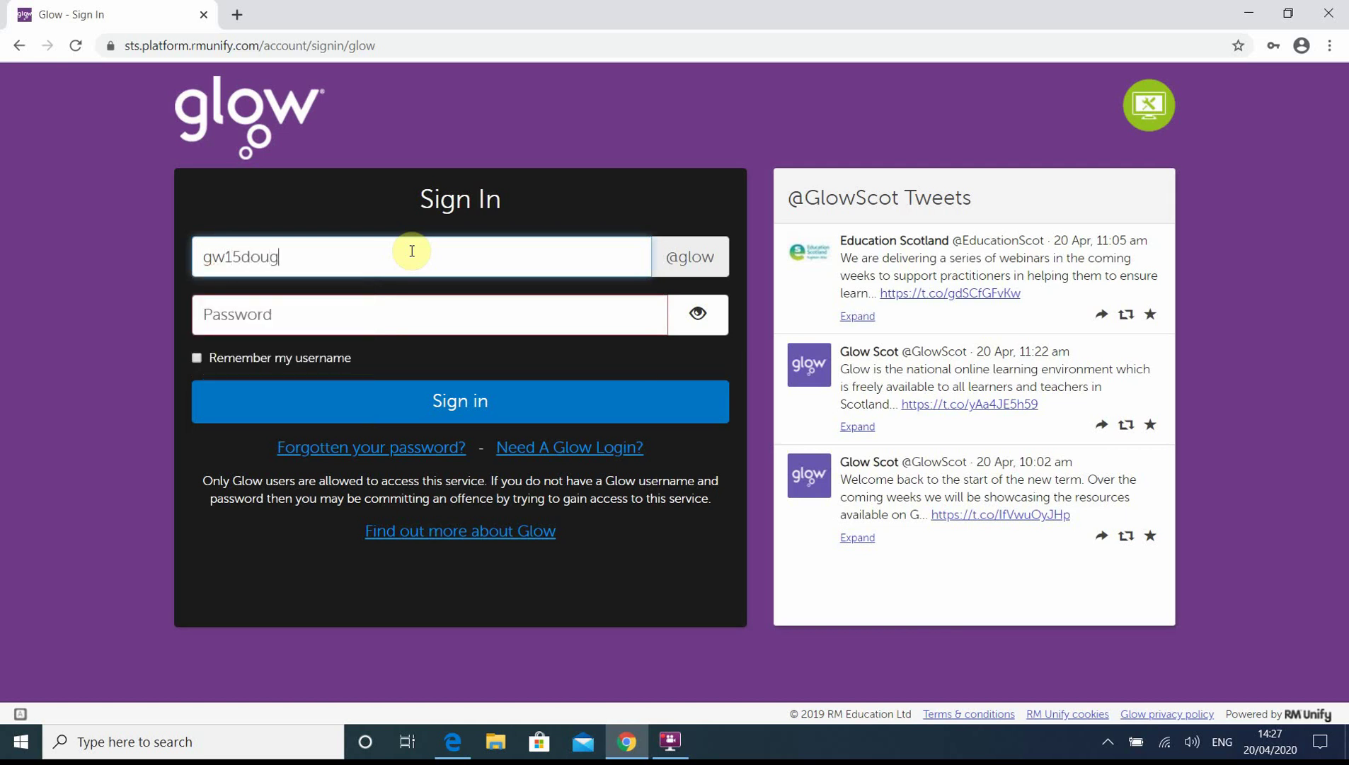
- Enter the other user's Glow username and password, with the password shown in plain text
key(Tab)
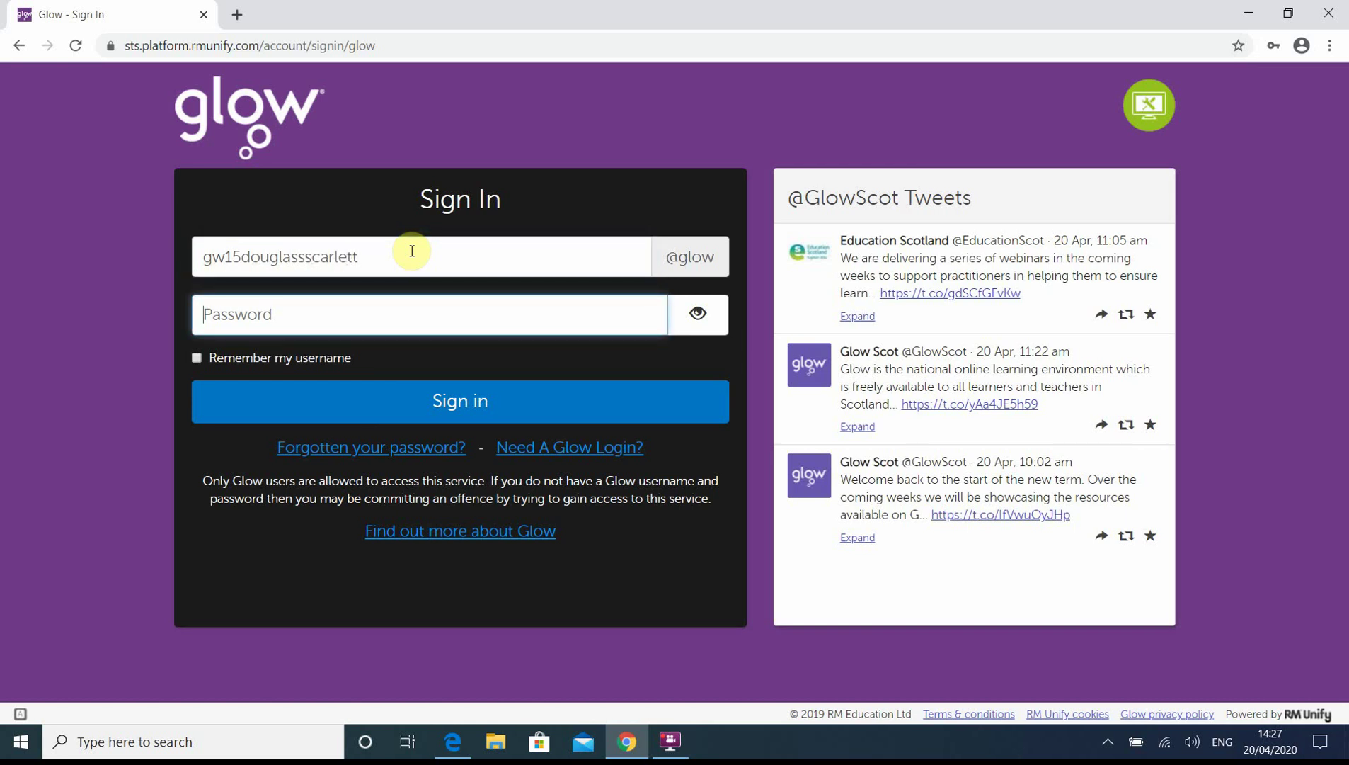
text(•••••••••)
click(690, 316)
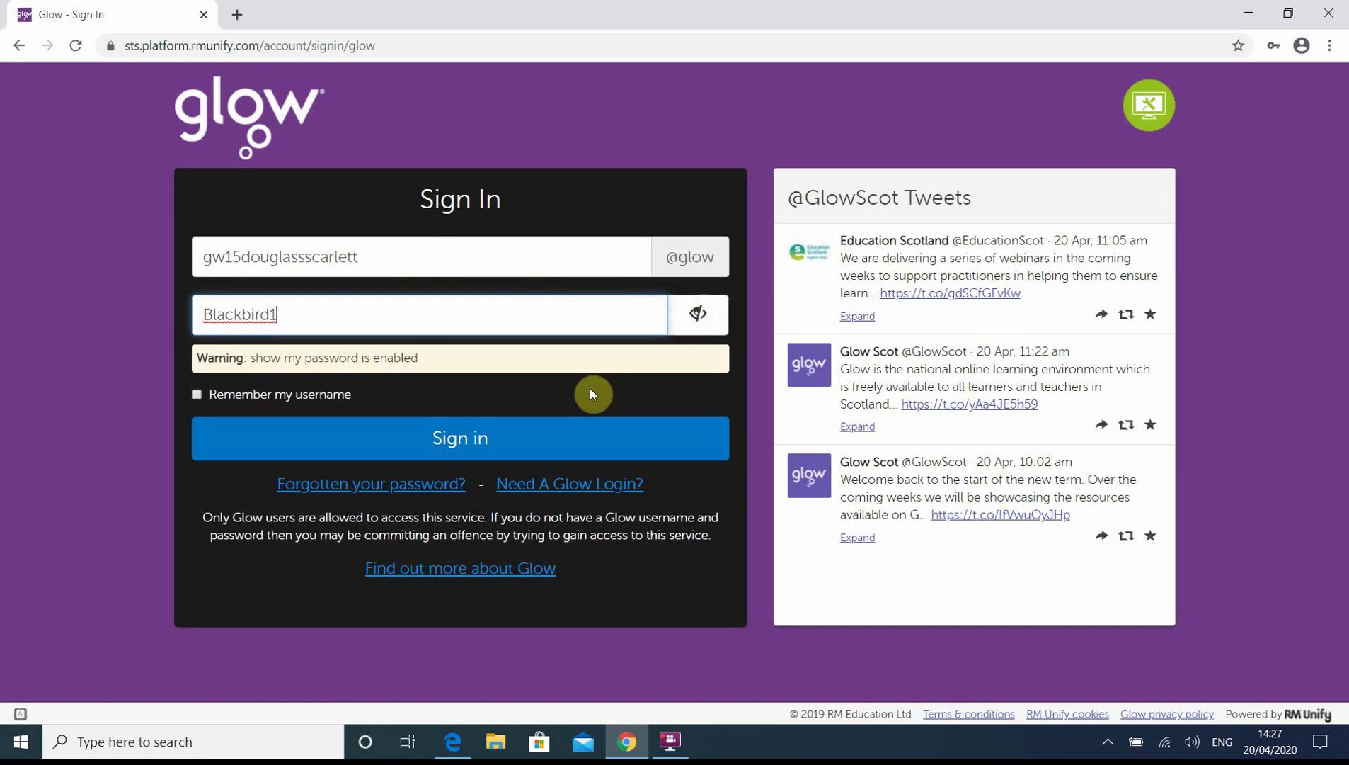
- Sign in, dismiss the save-password offer, then enter the current password and a Strong new one
click(489, 433)
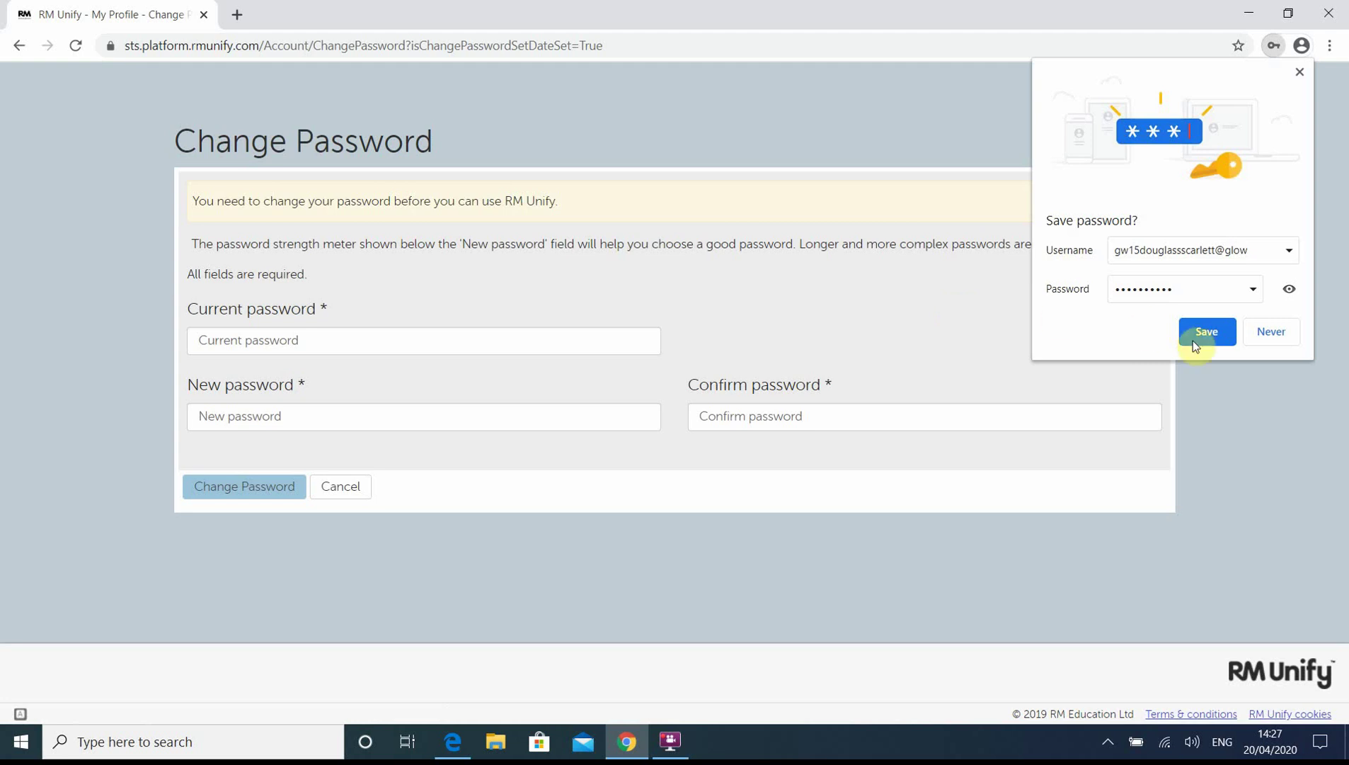
click(1263, 334)
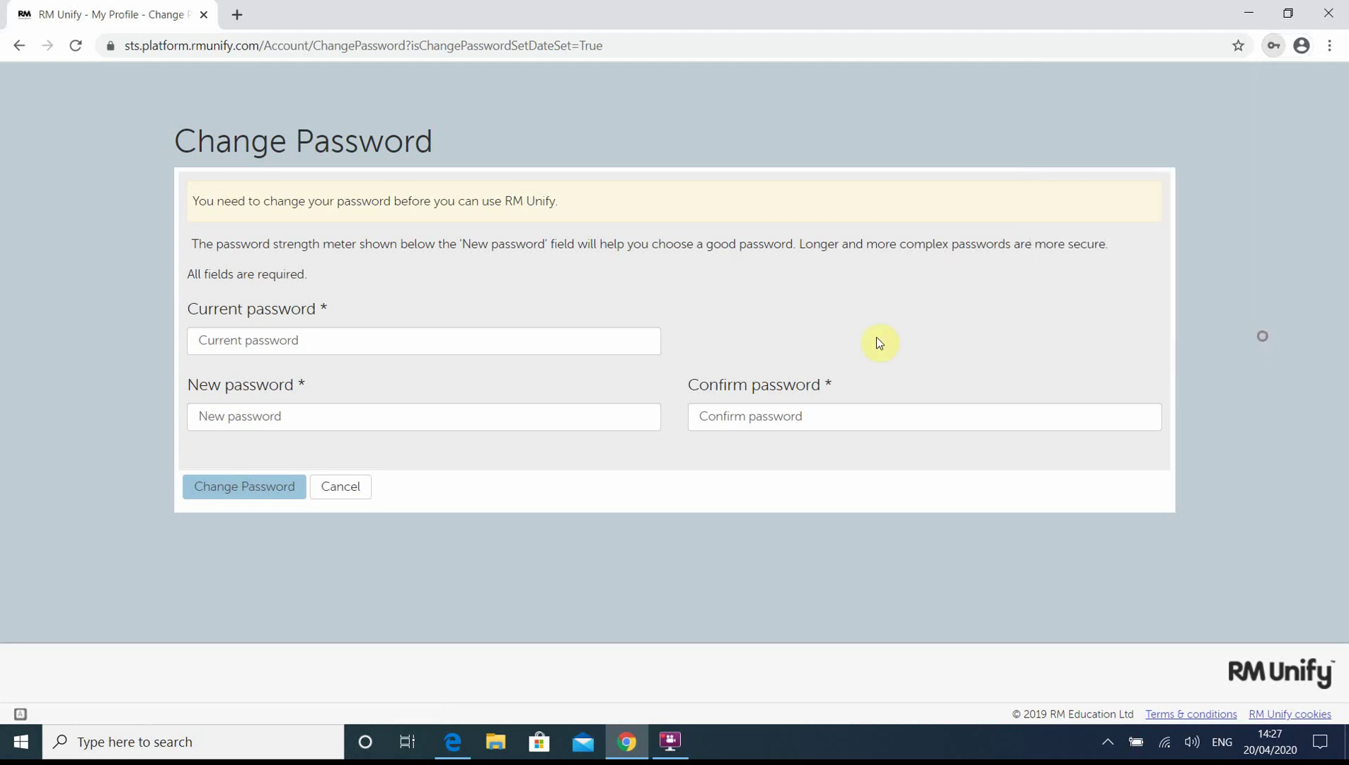
click(326, 334)
text(••••••)
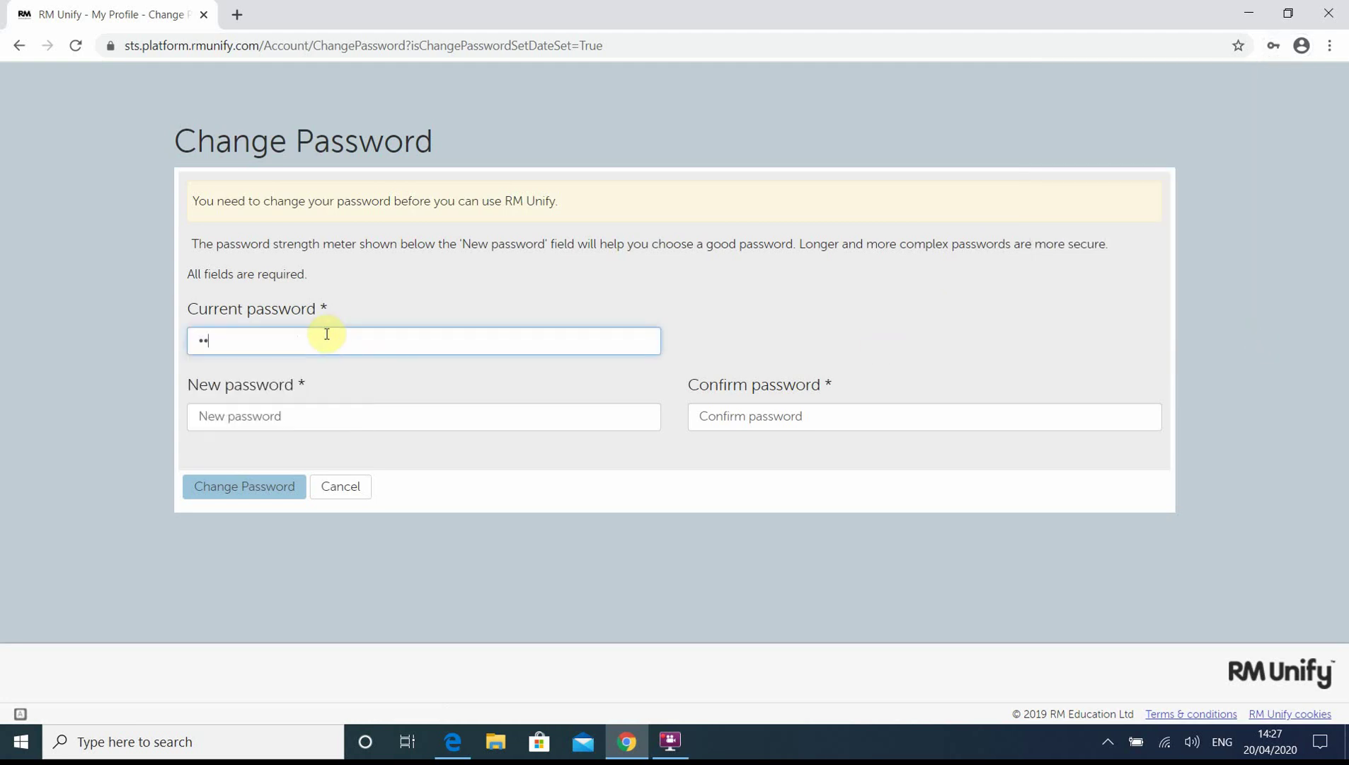
text(••••)
key(Tab)
text(••)
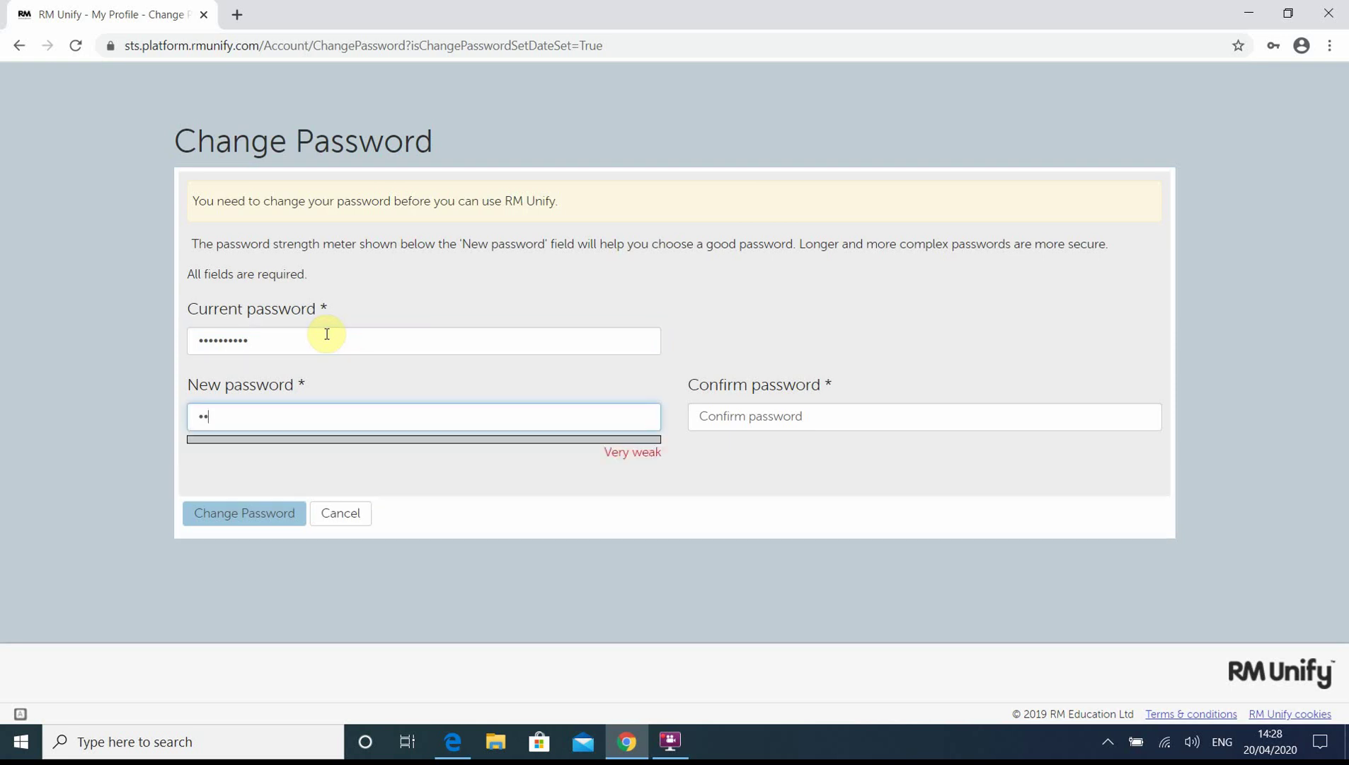
text(••••••••••••••)
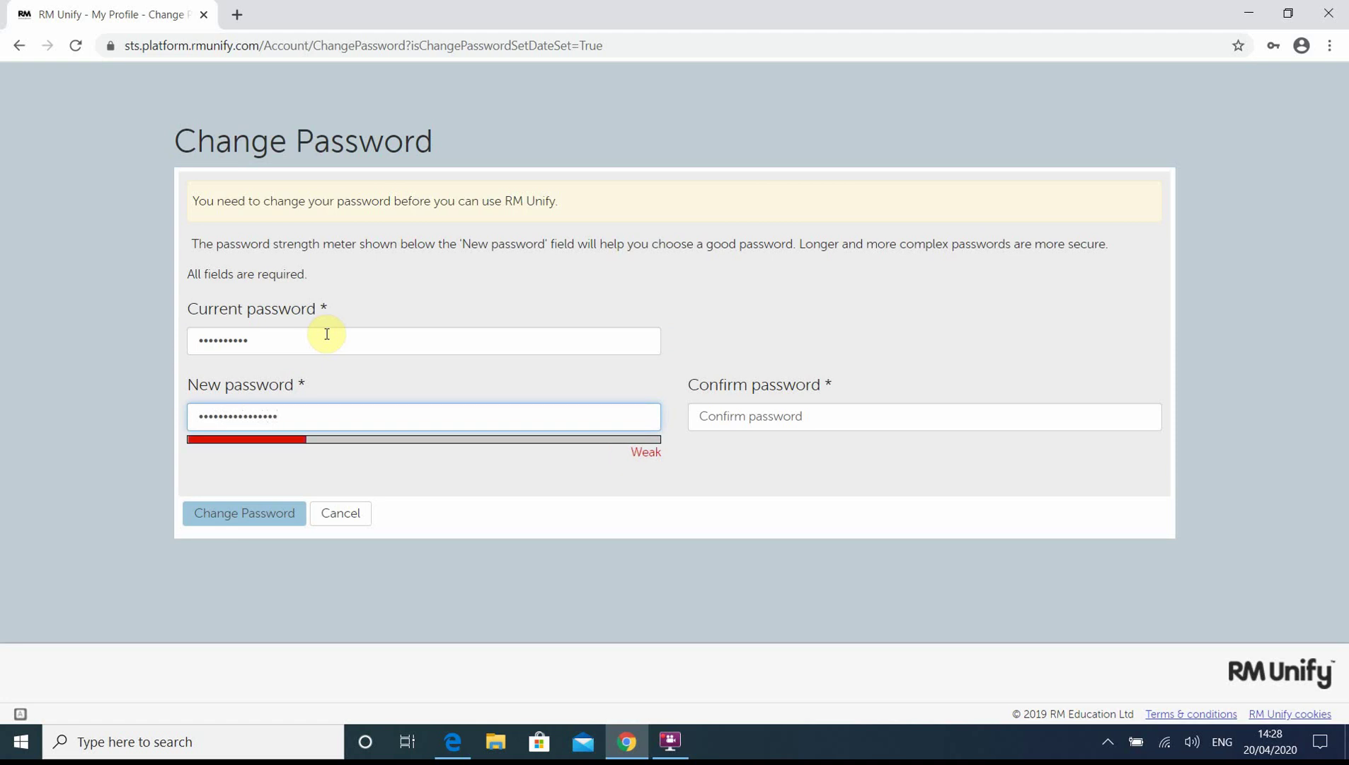
text(••)
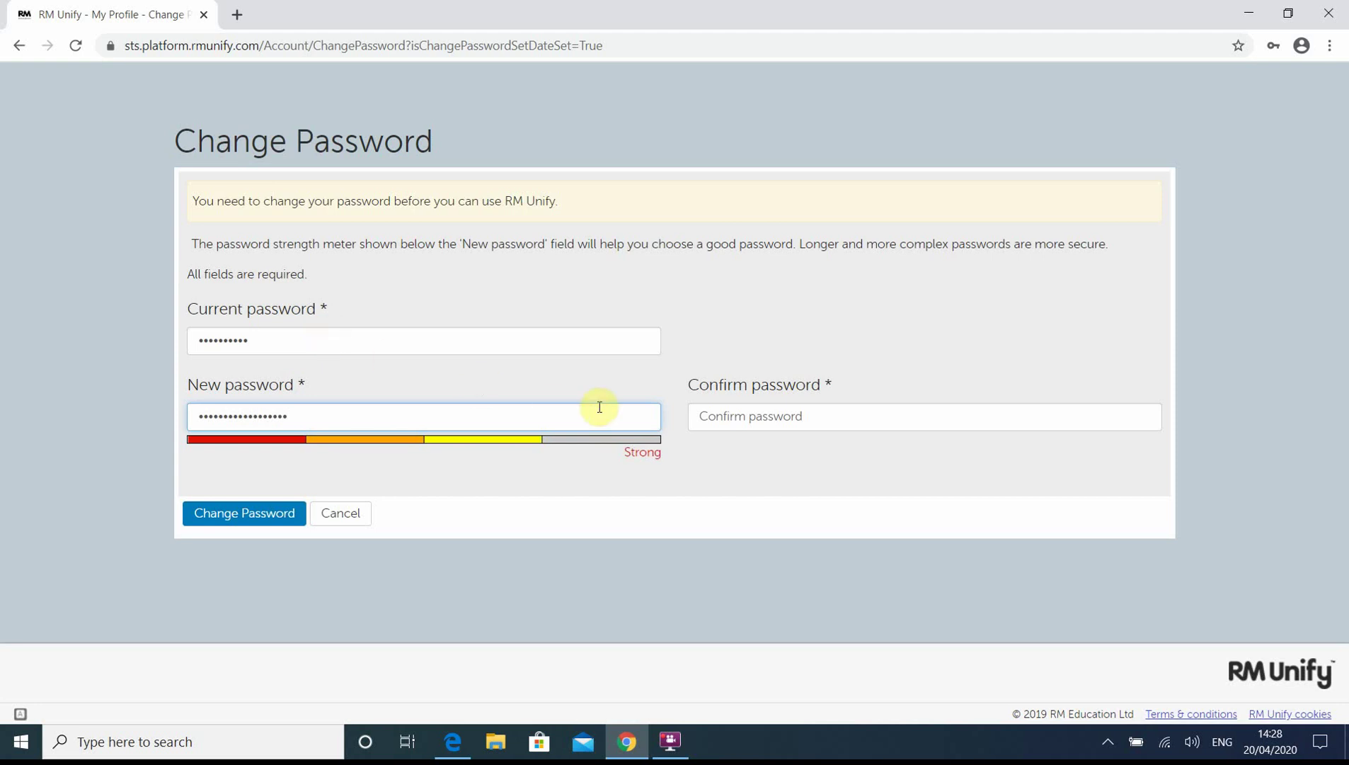
- Retype the new password in Confirm password, save it, and continue with 'Sign in with new password'
click(753, 406)
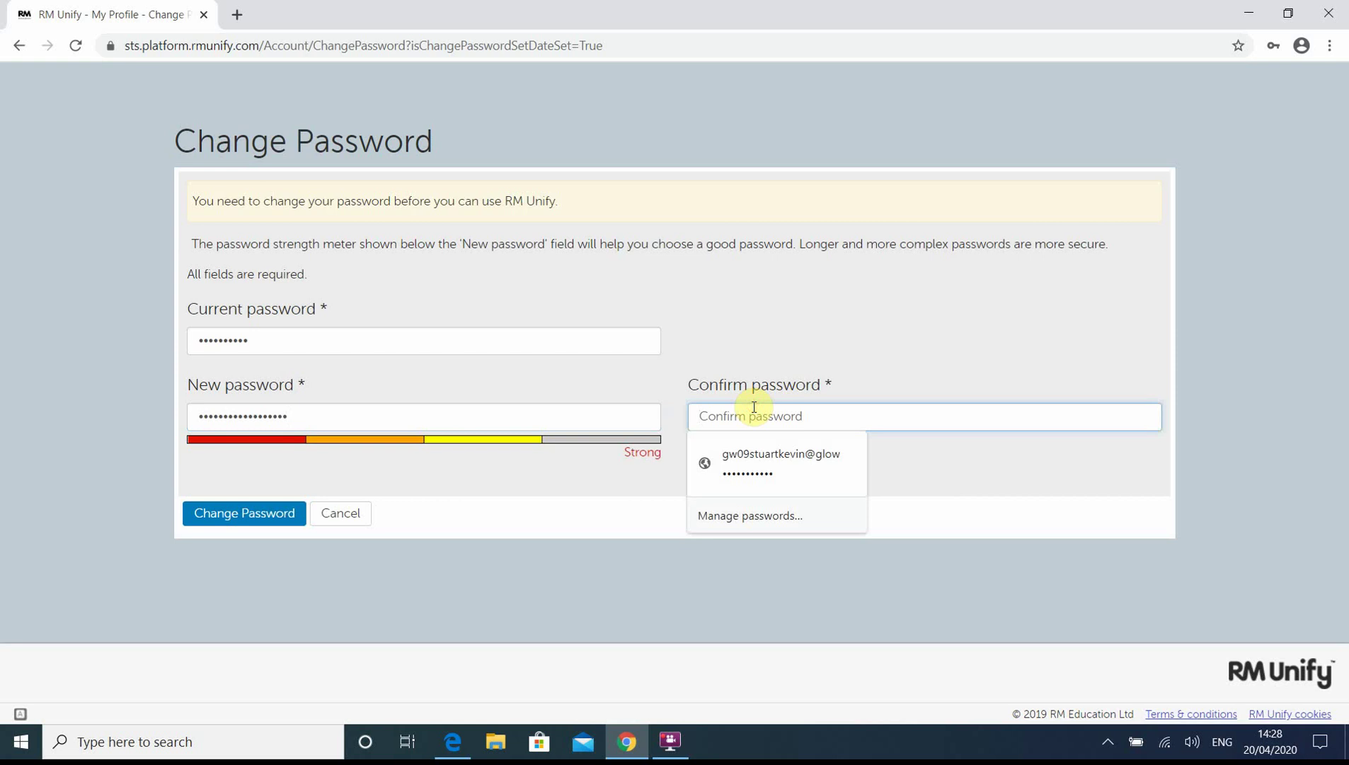
text(••••••)
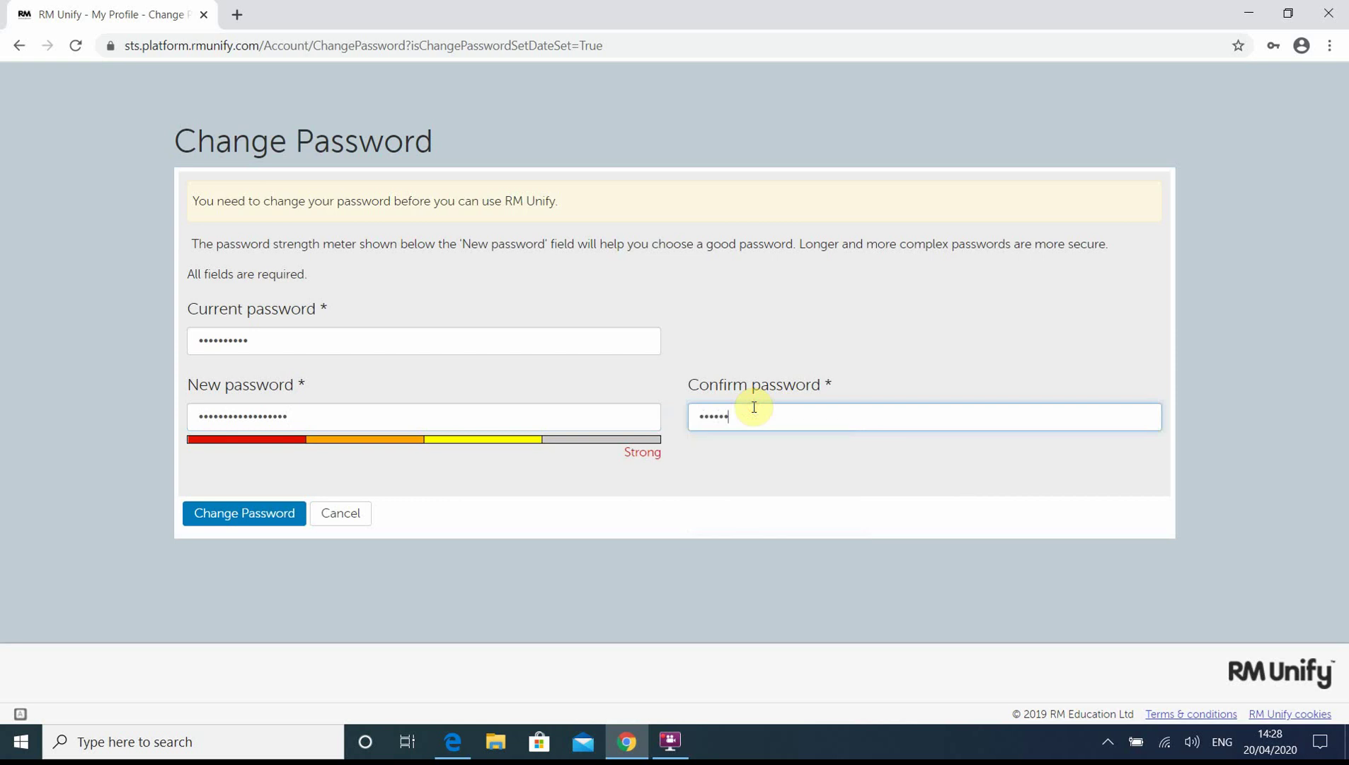
text(•••••••••••••)
click(222, 525)
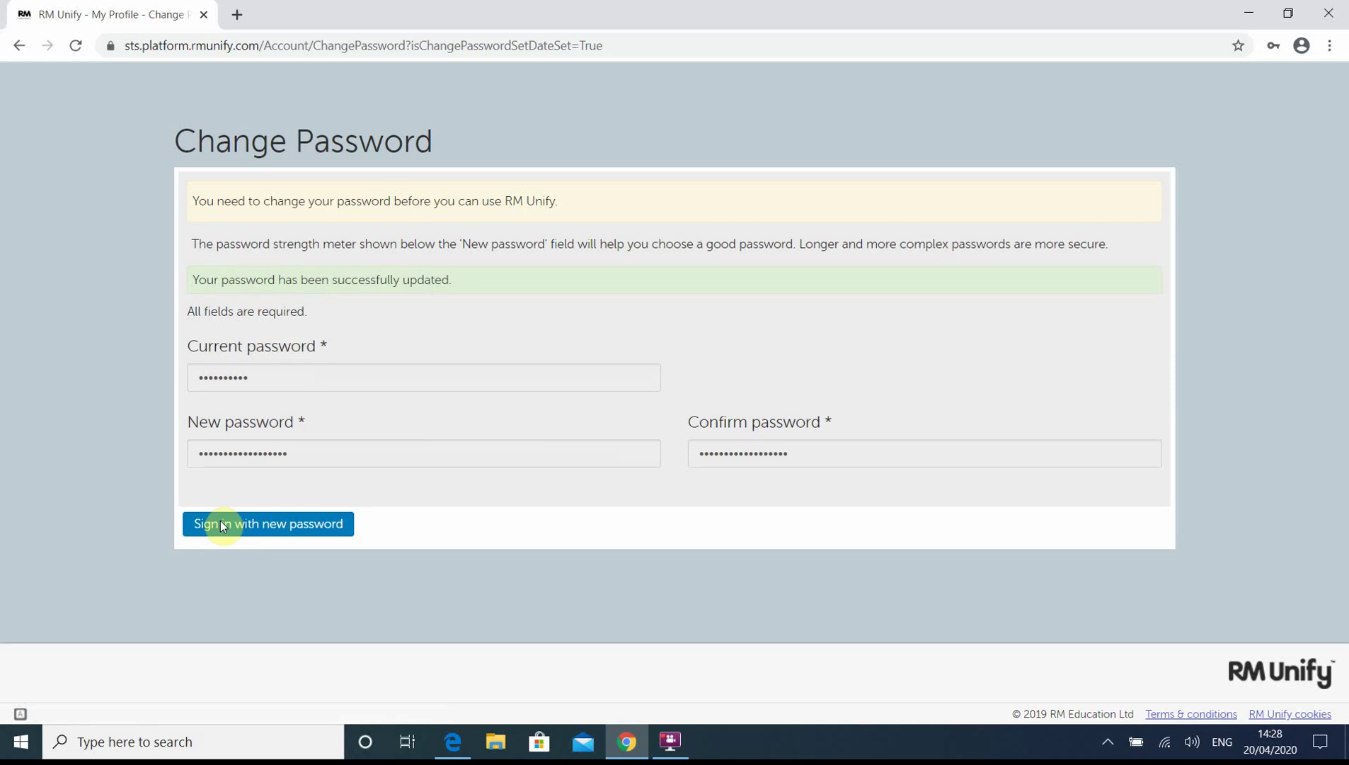
click(222, 524)
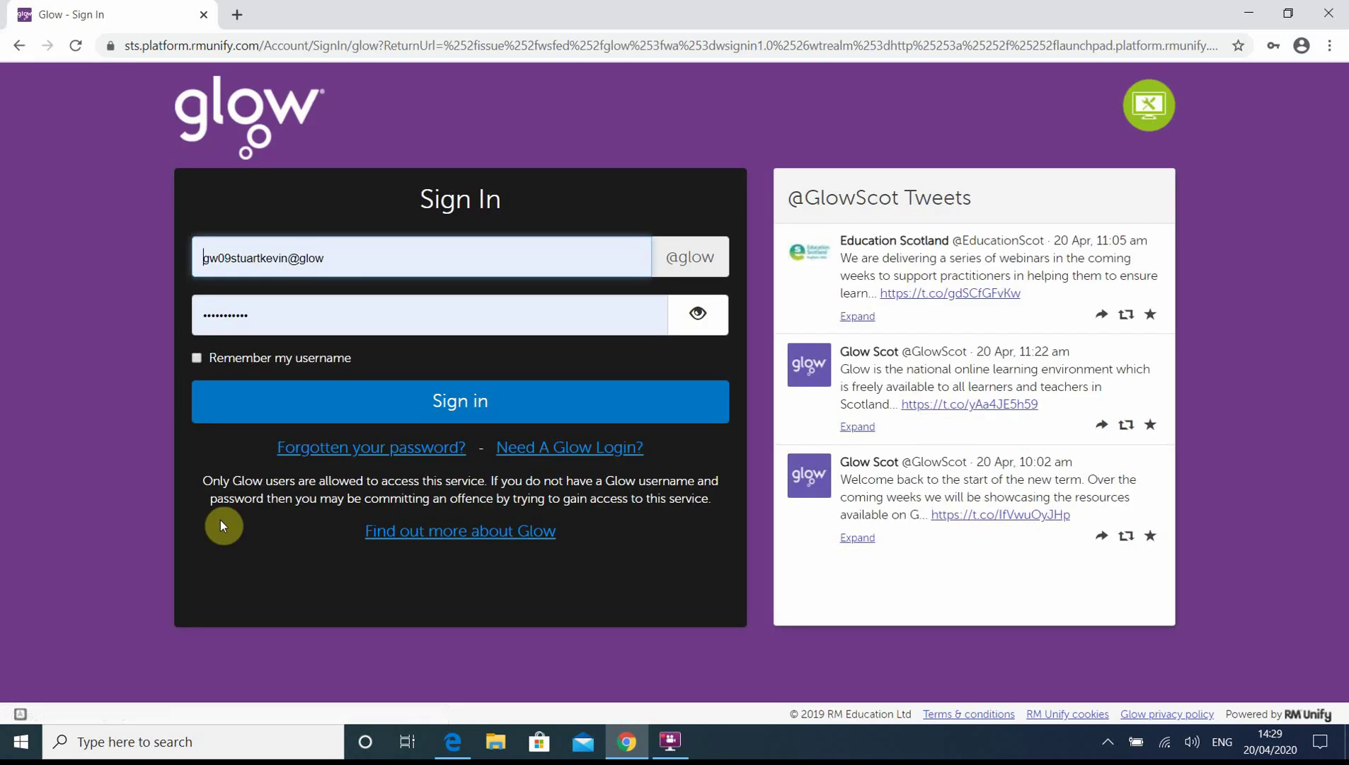
- Replace the prefilled login with the new user's username and new password, then sign in
click(392, 270)
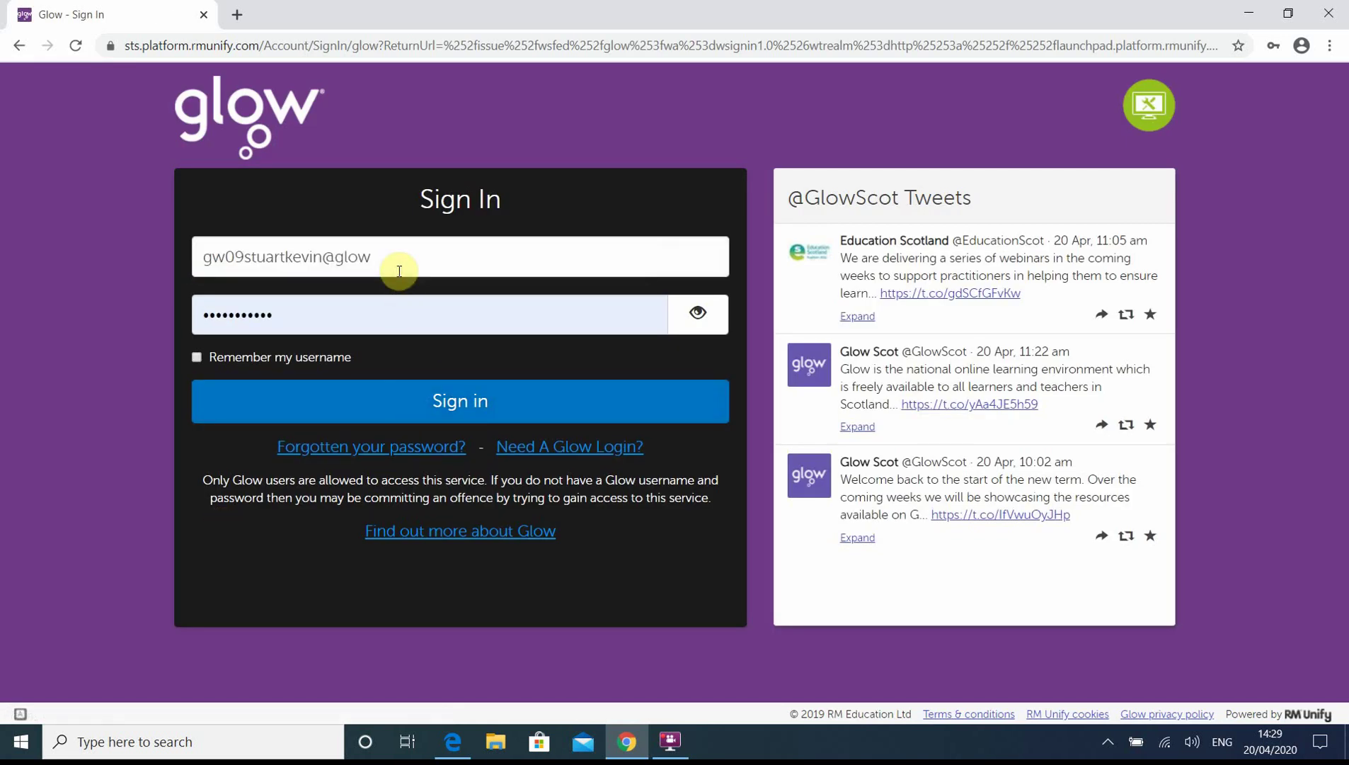
key(BackSpace)
key(BackSpace)
key(BackSpace)
key(BackSpace)
key(BackSpace)
key(BackSpace)
key(BackSpace)
key(BackSpace)
key(BackSpace)
key(BackSpace)
key(BackSpace)
key(BackSpace)
key(BackSpace)
key(BackSpace)
key(BackSpace)
key(BackSpace)
key(BackSpace)
key(BackSpace)
key(BackSpace)
key(BackSpace)
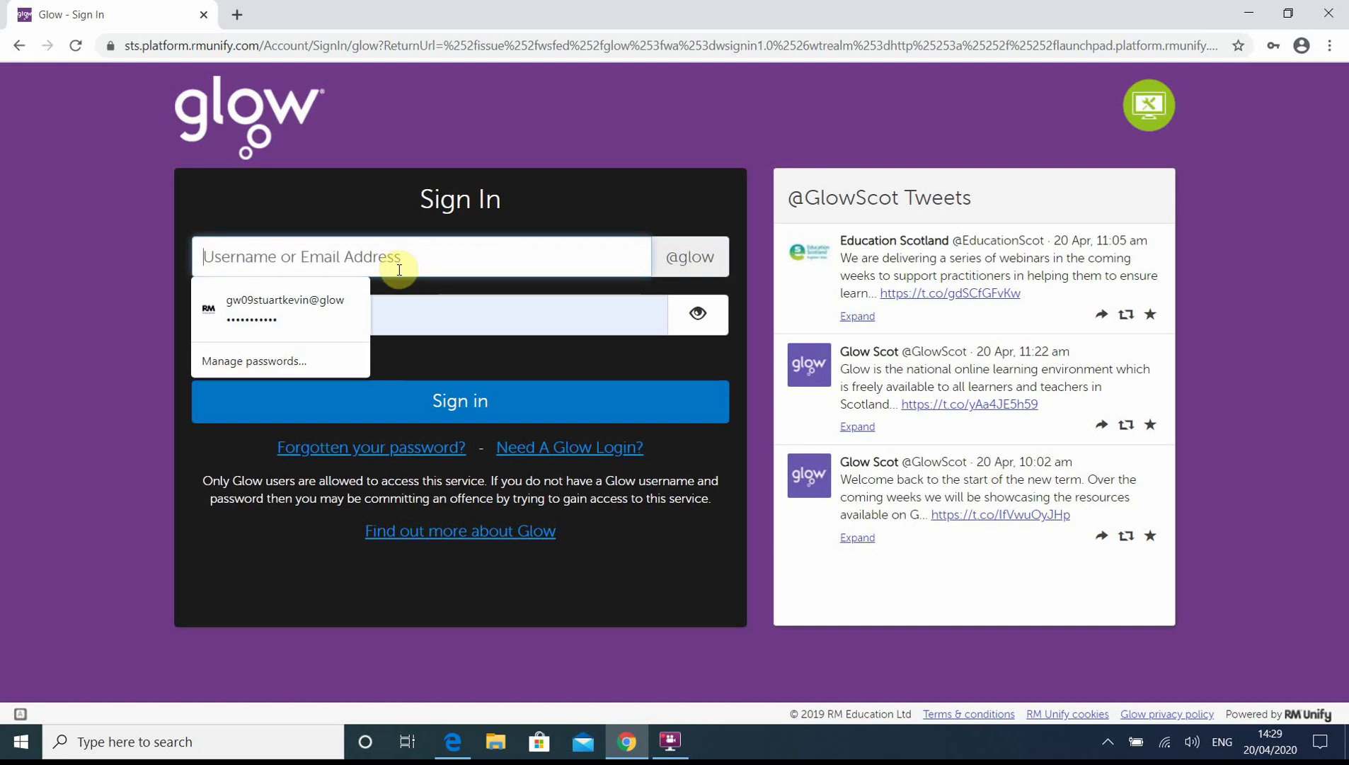
click(408, 324)
key(BackSpace)
key(BackSpace)
key(BackSpace)
key(BackSpace)
key(BackSpace)
key(BackSpace)
key(BackSpace)
key(BackSpace)
key(BackSpace)
key(BackSpace)
key(BackSpace)
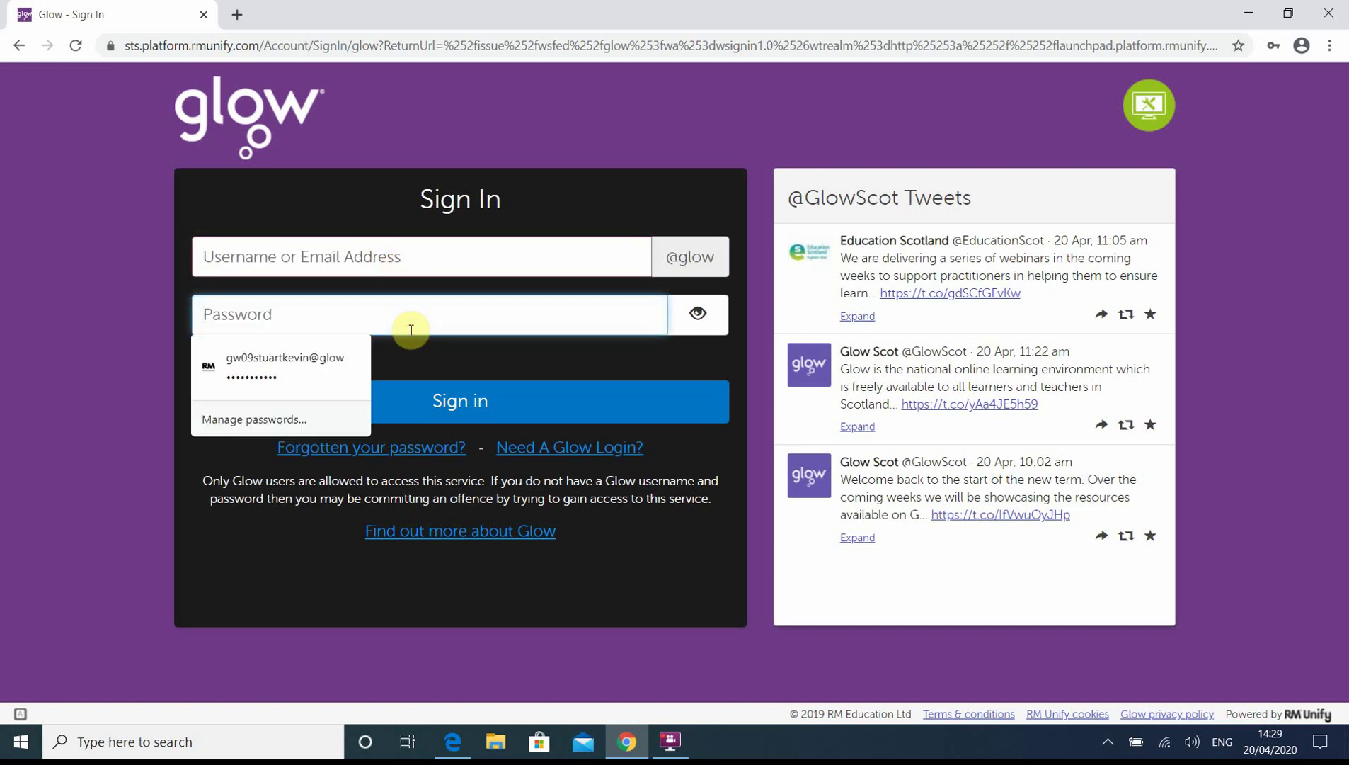
click(383, 262)
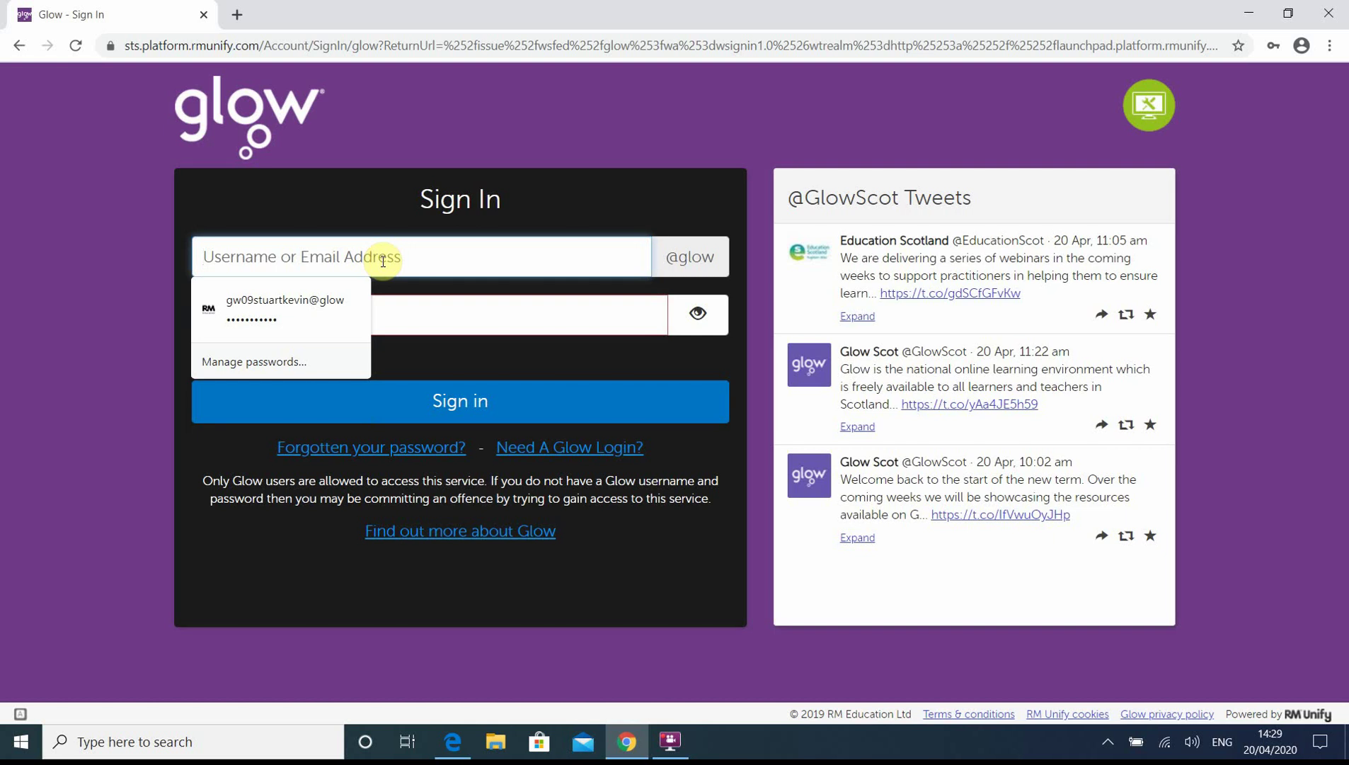
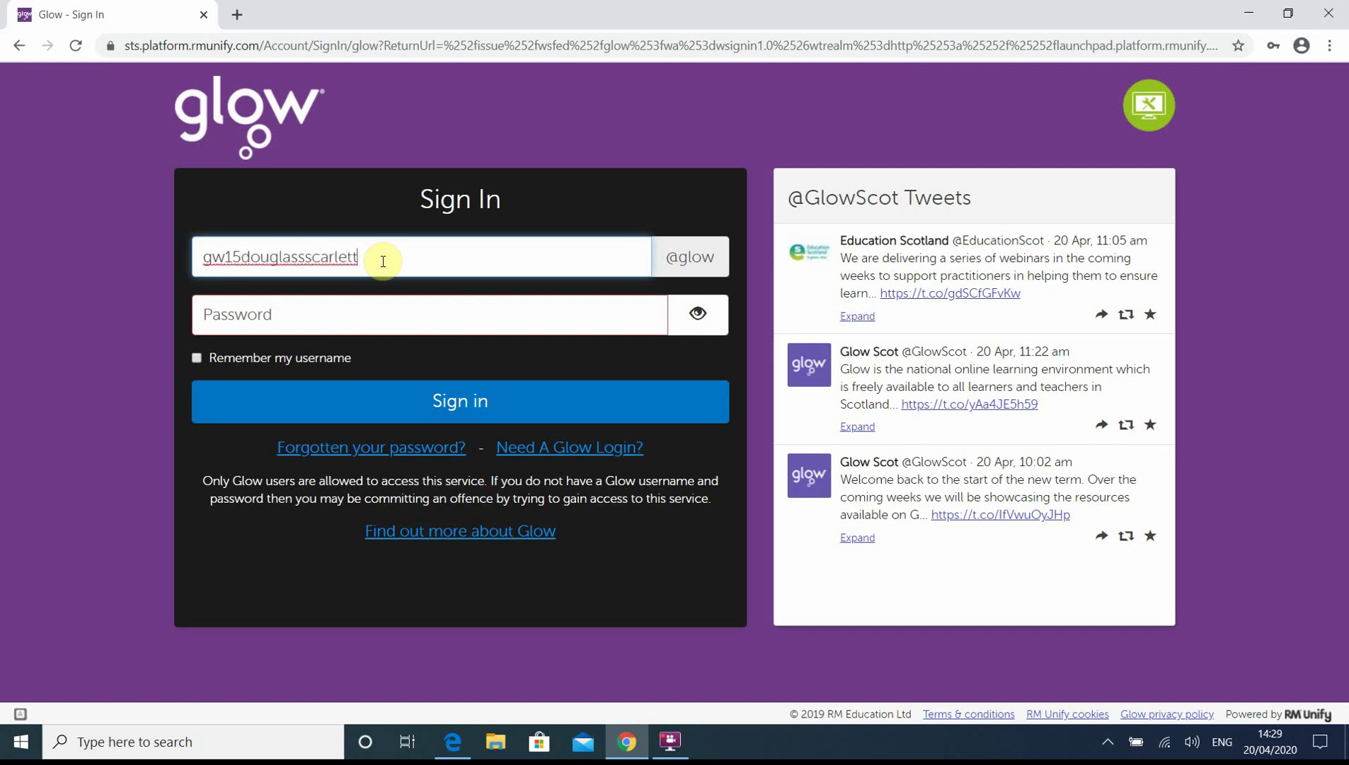
key(Tab)
text(••••••••••••••••••)
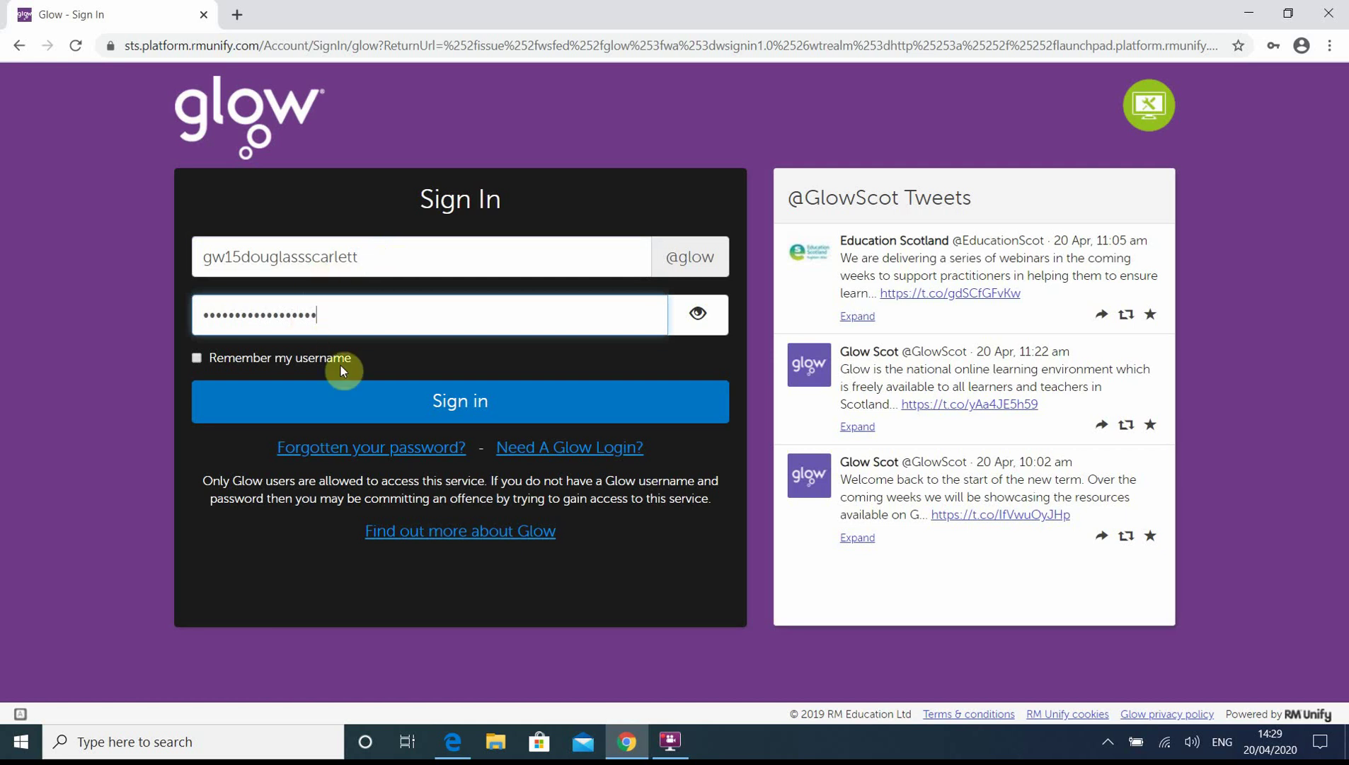
click(361, 391)
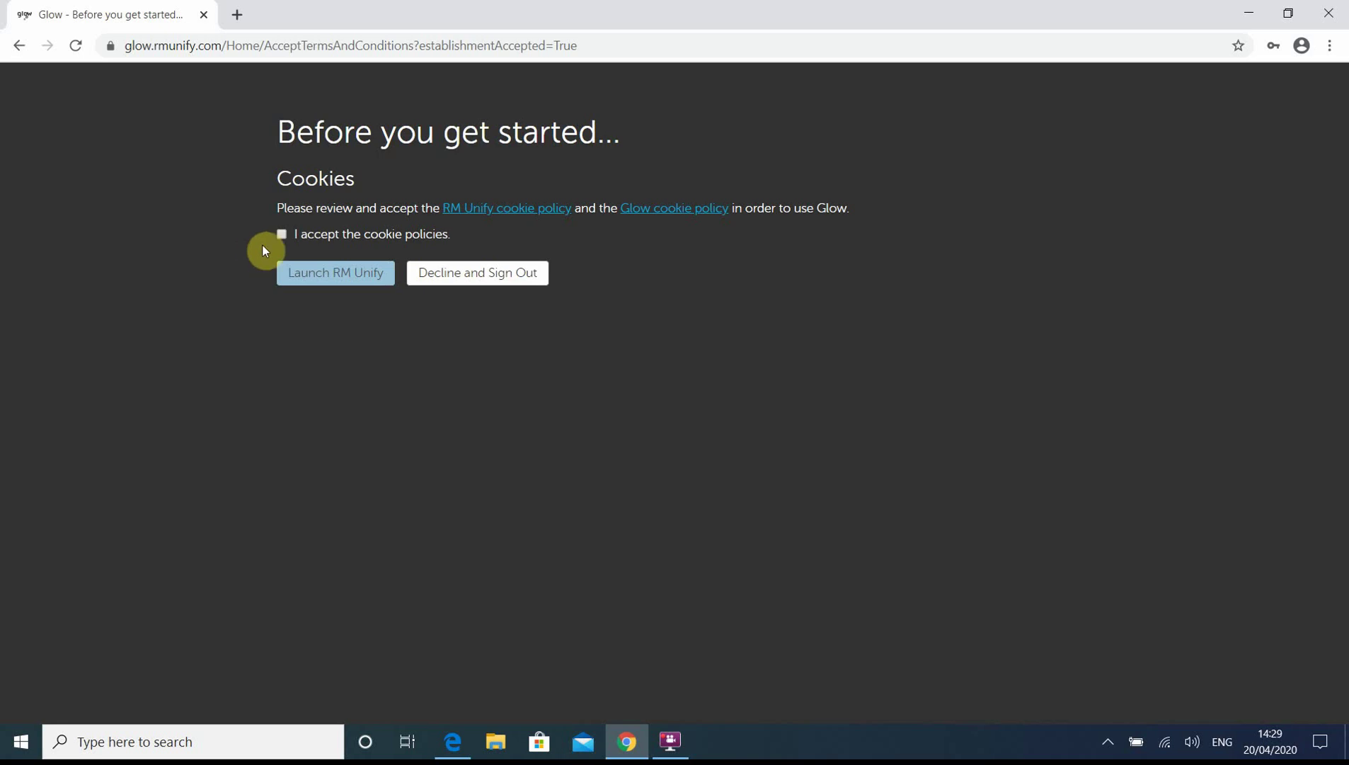
- Accept the cookie policies and launch RM Unify to the Bishopmill Primary School Launch Pad
click(282, 235)
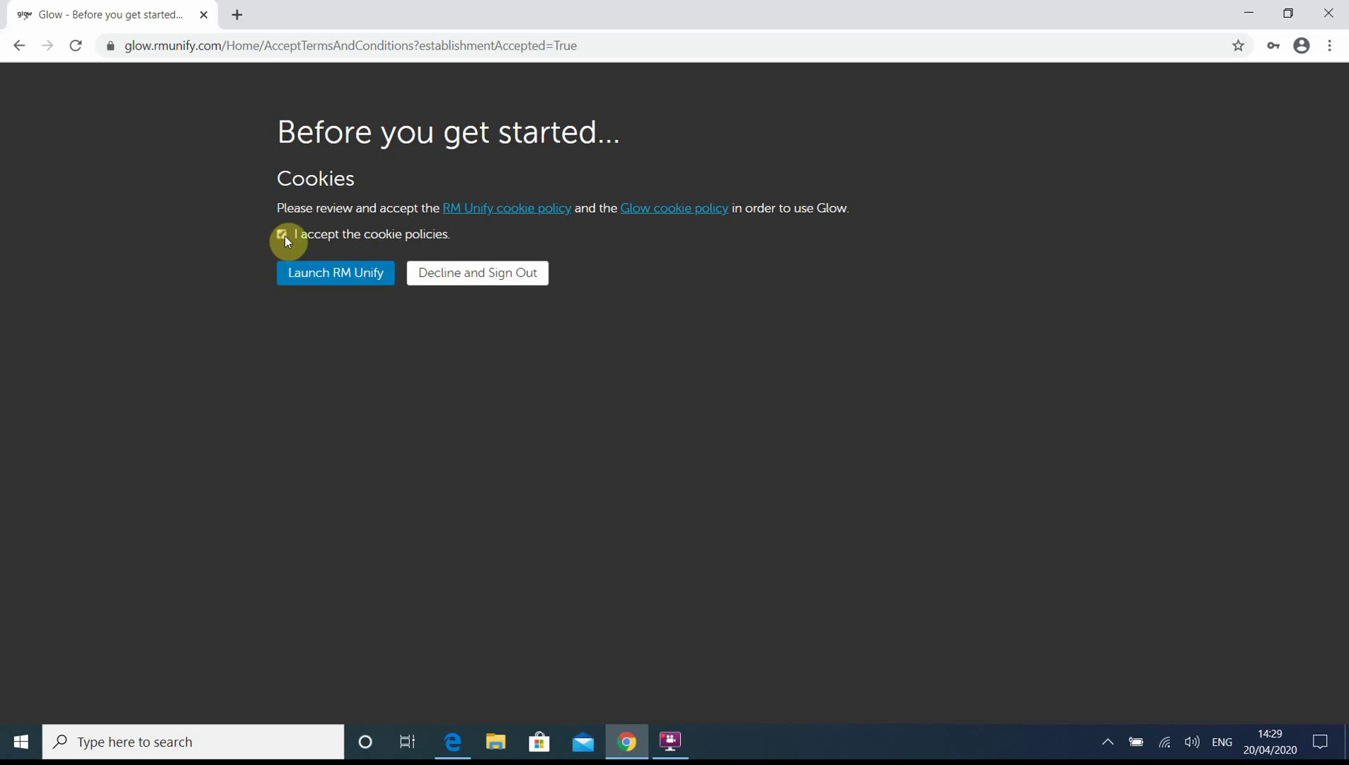
click(309, 273)
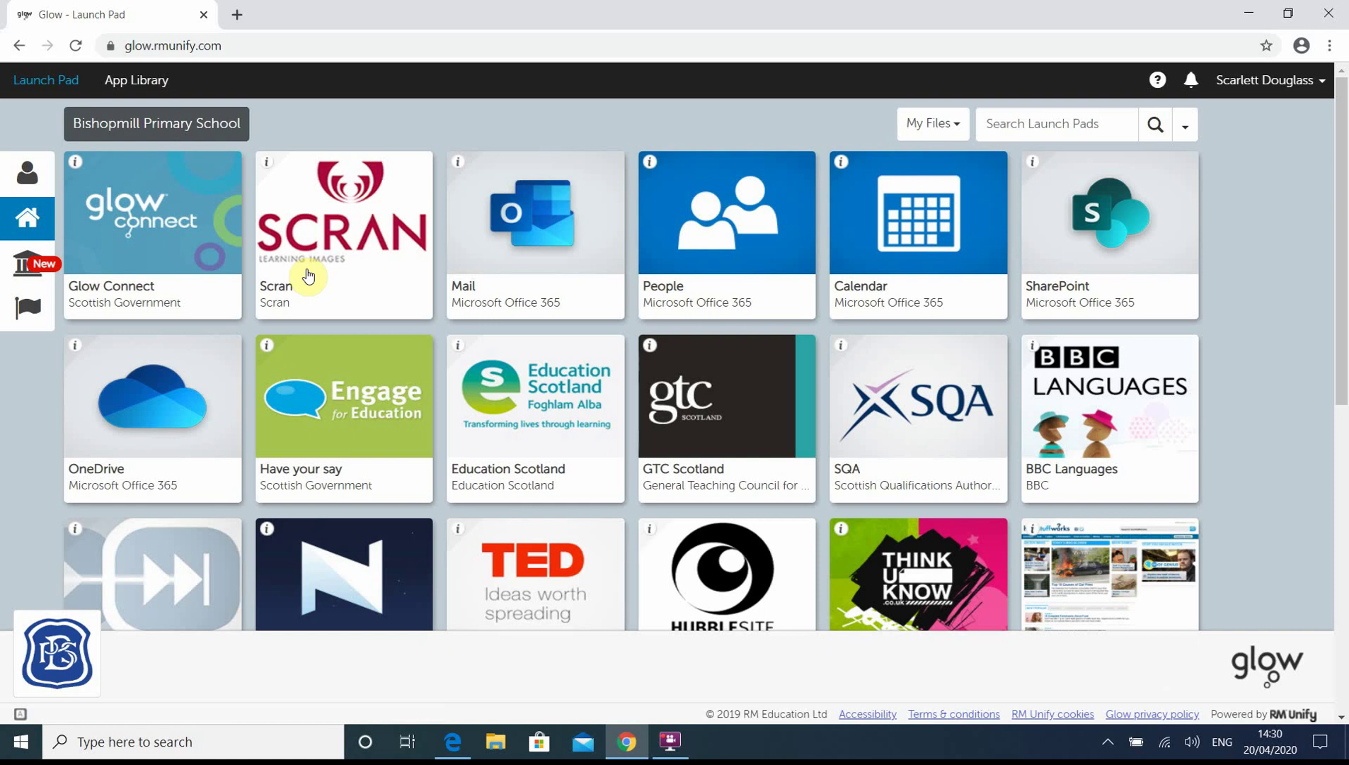
click(29, 172)
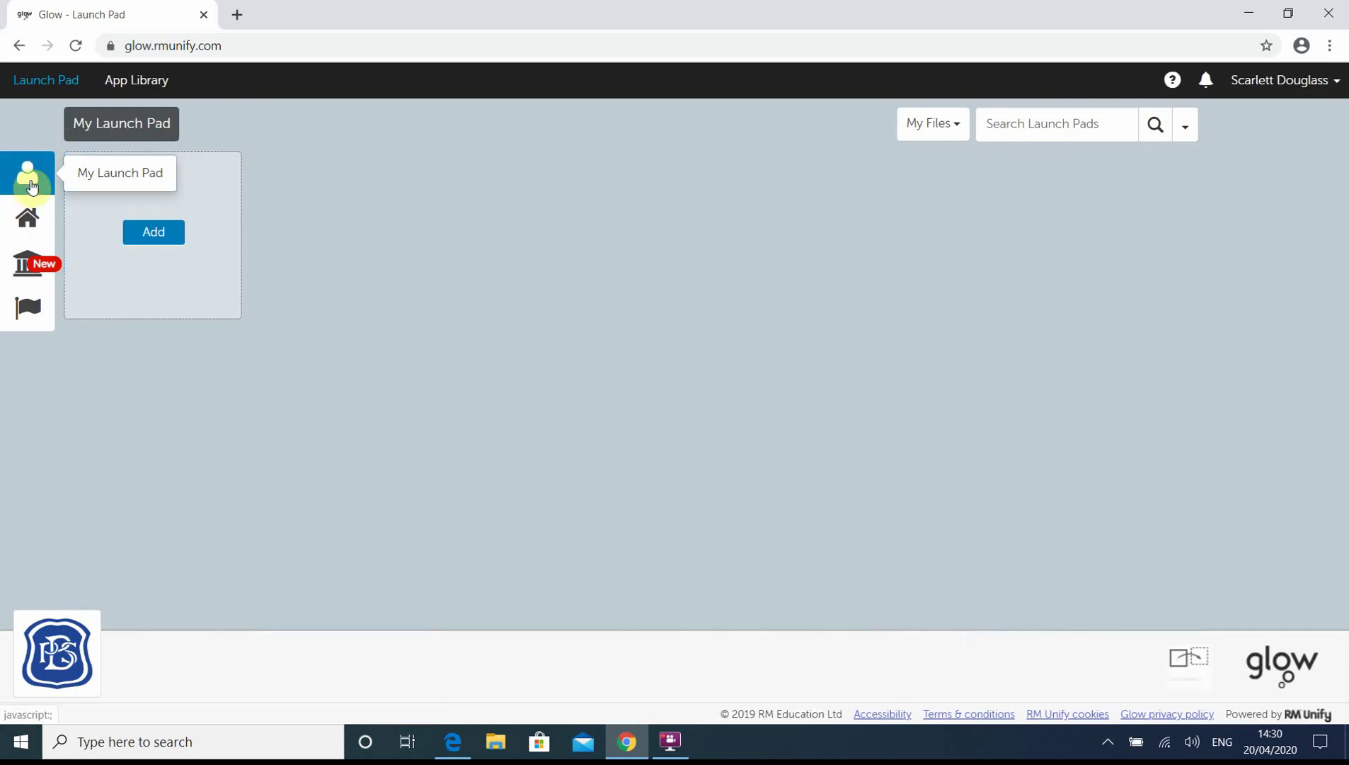
click(30, 223)
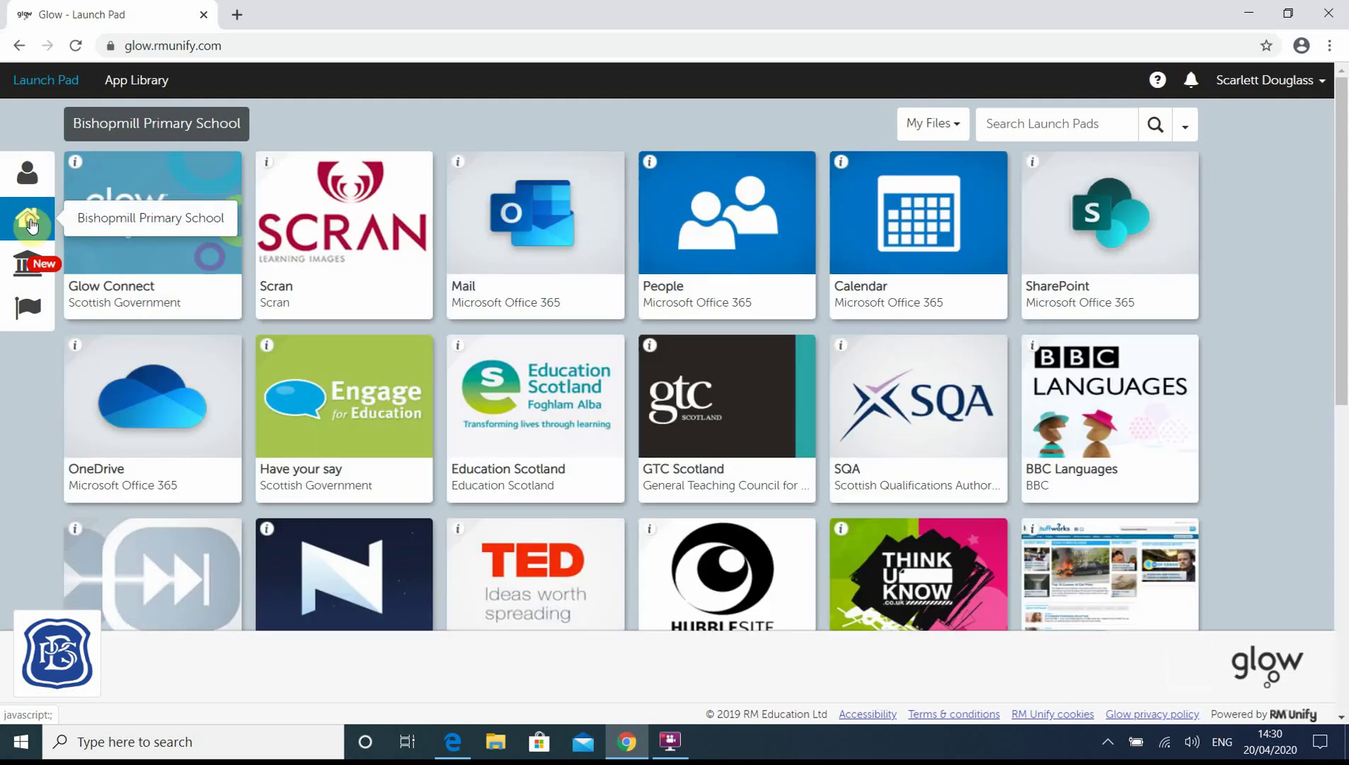